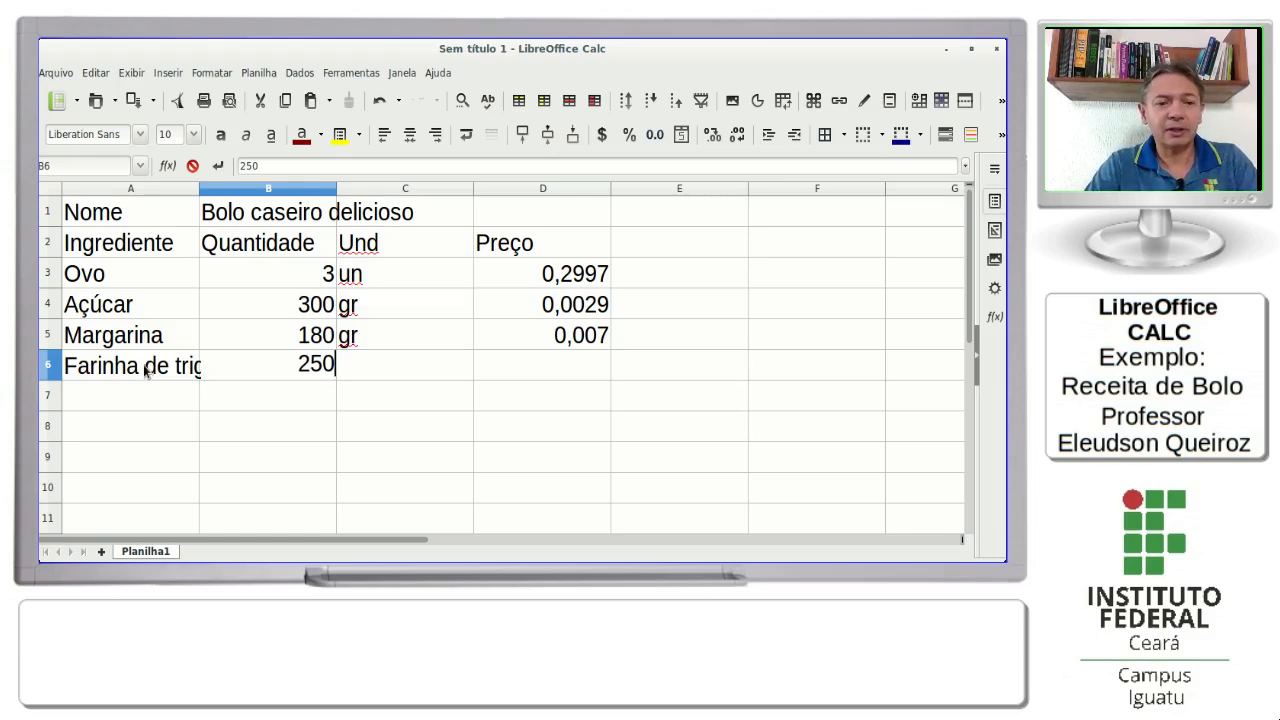
Complete the Farinha de trigo row (row 6) with quantity 250, unit gr and price 0,0022
key("Return")
key("Up")
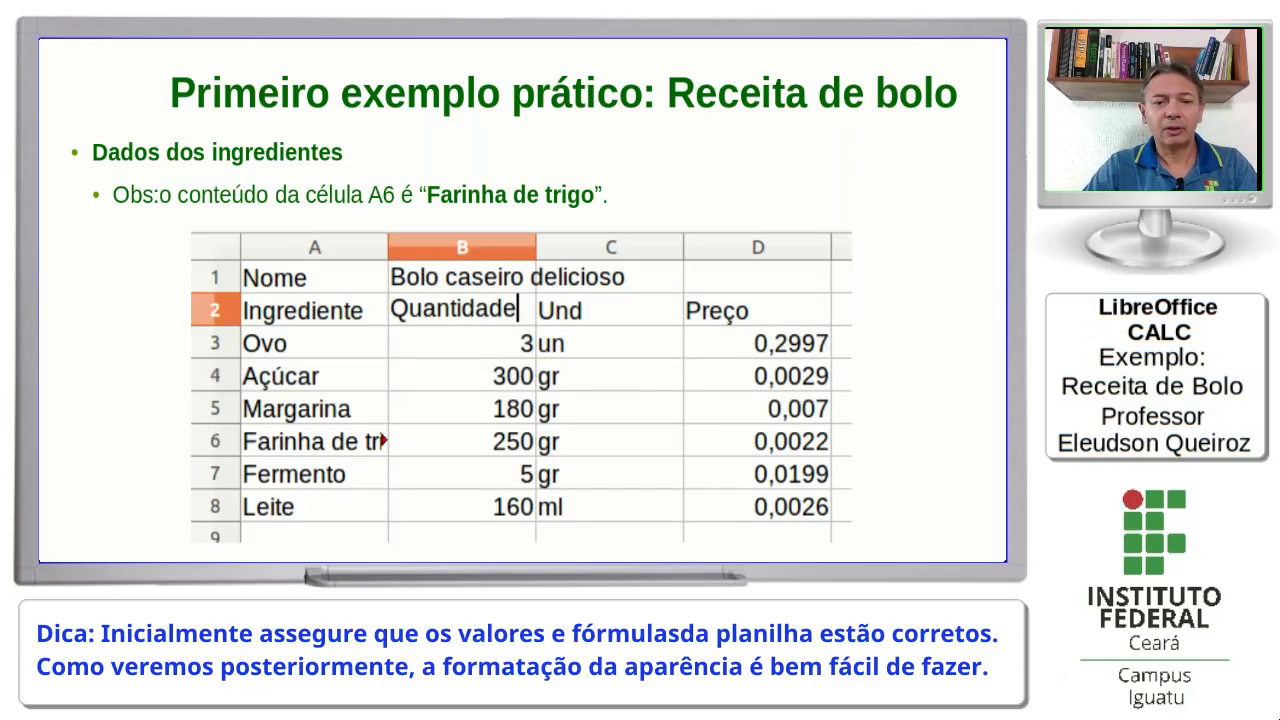
key("alt+Tab")
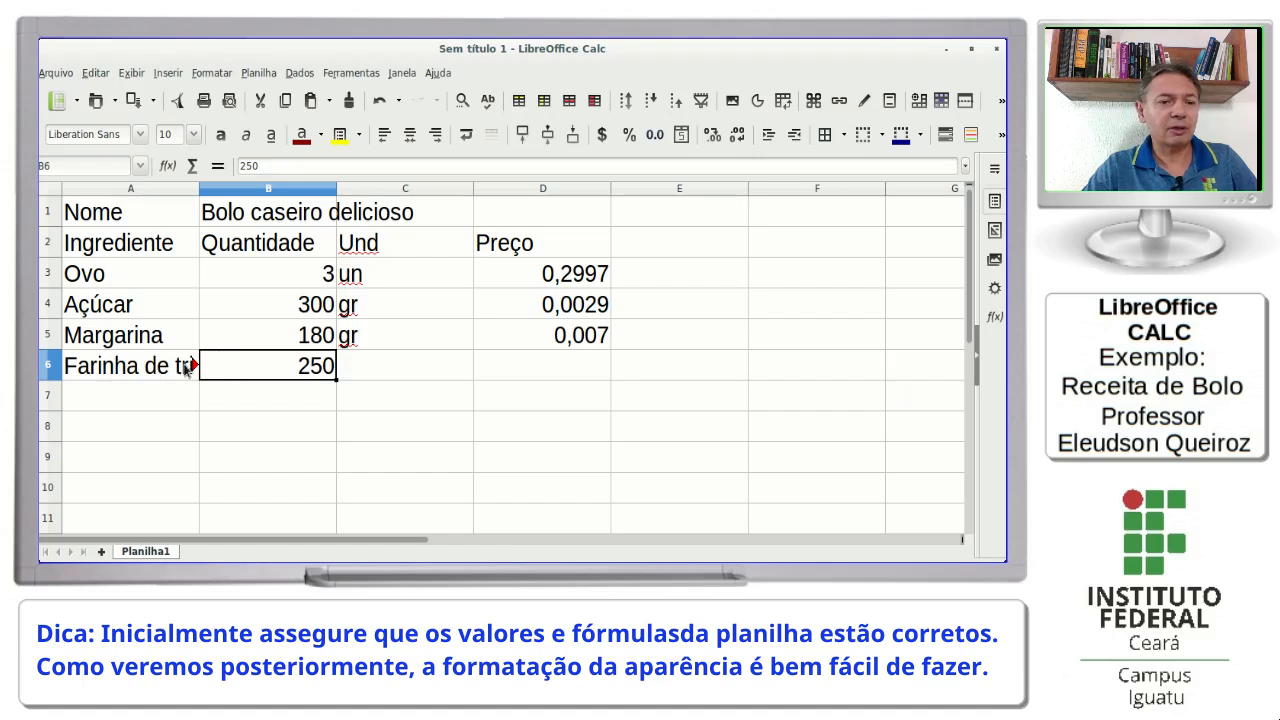
left_click(352, 370)
type("gr")
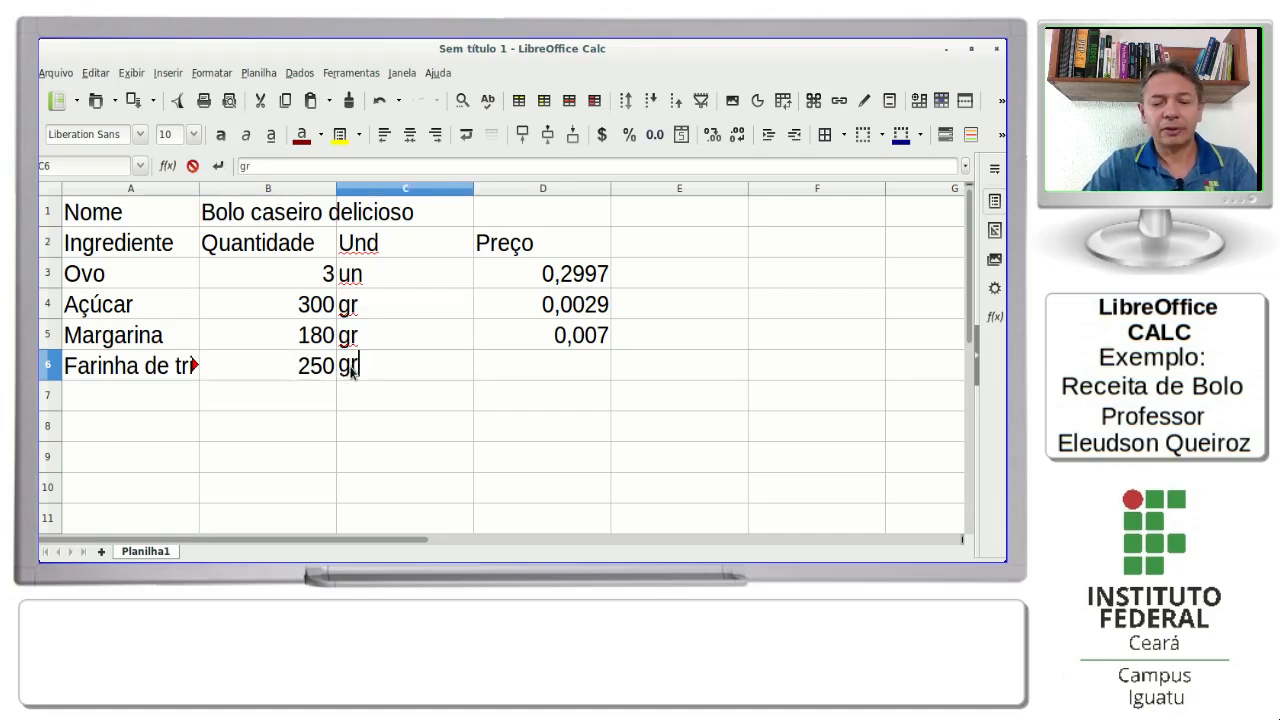
key("Tab")
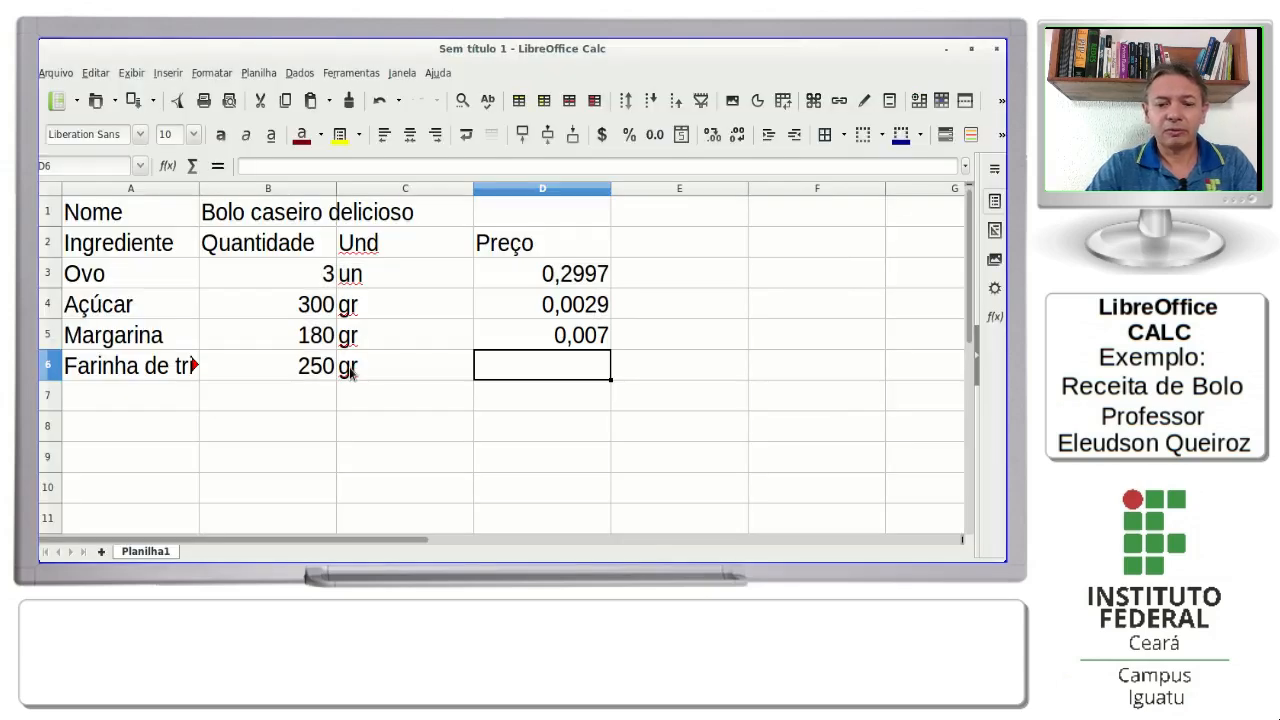
type("0,0022")
key("Return")
Enter the ingredient Fermento in row 7 with quantity 5, unit gr and price 0,0199
key("Left")
key("Left")
key("Left")
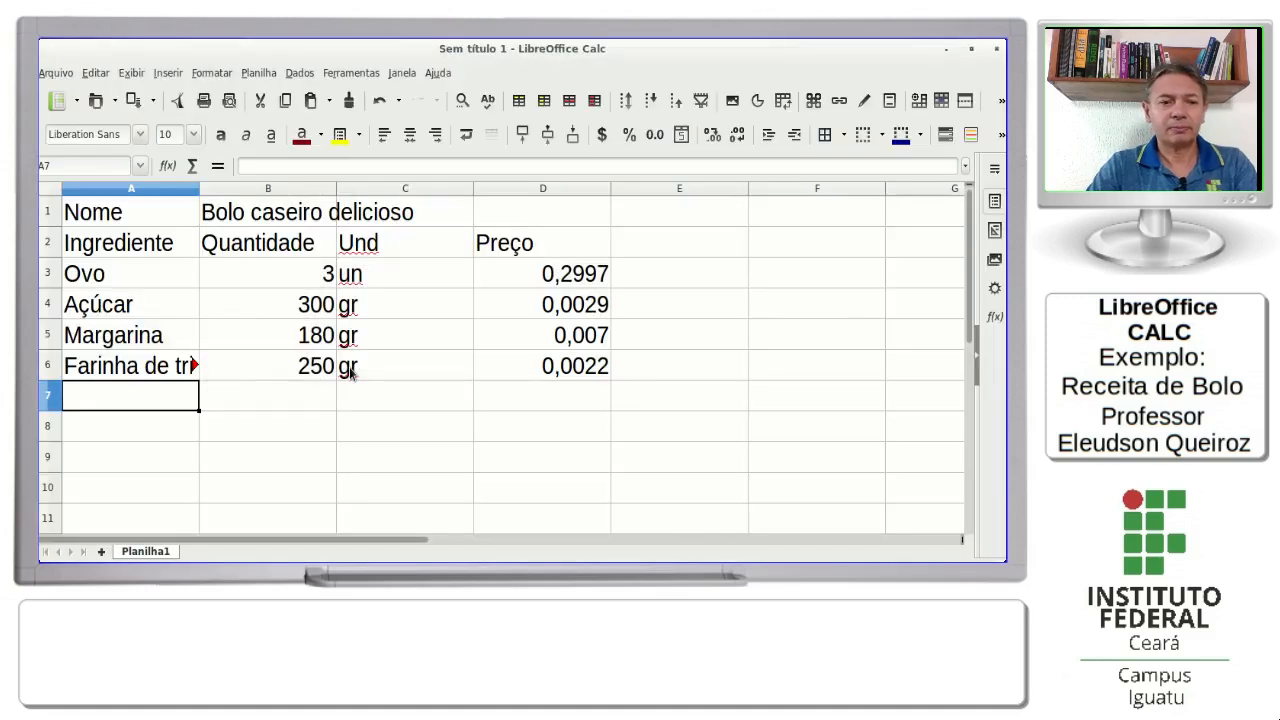
type("Fermento")
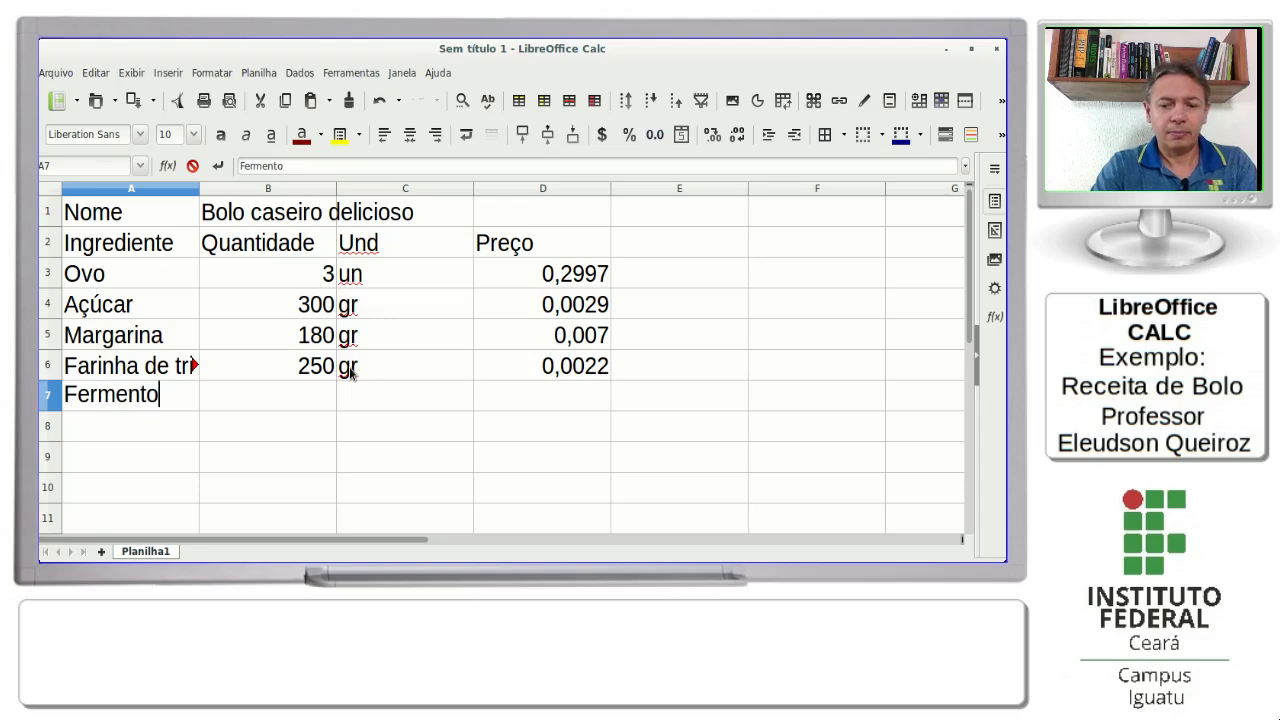
key("Tab")
type("5")
key("Tab")
type("gr")
key("Tab")
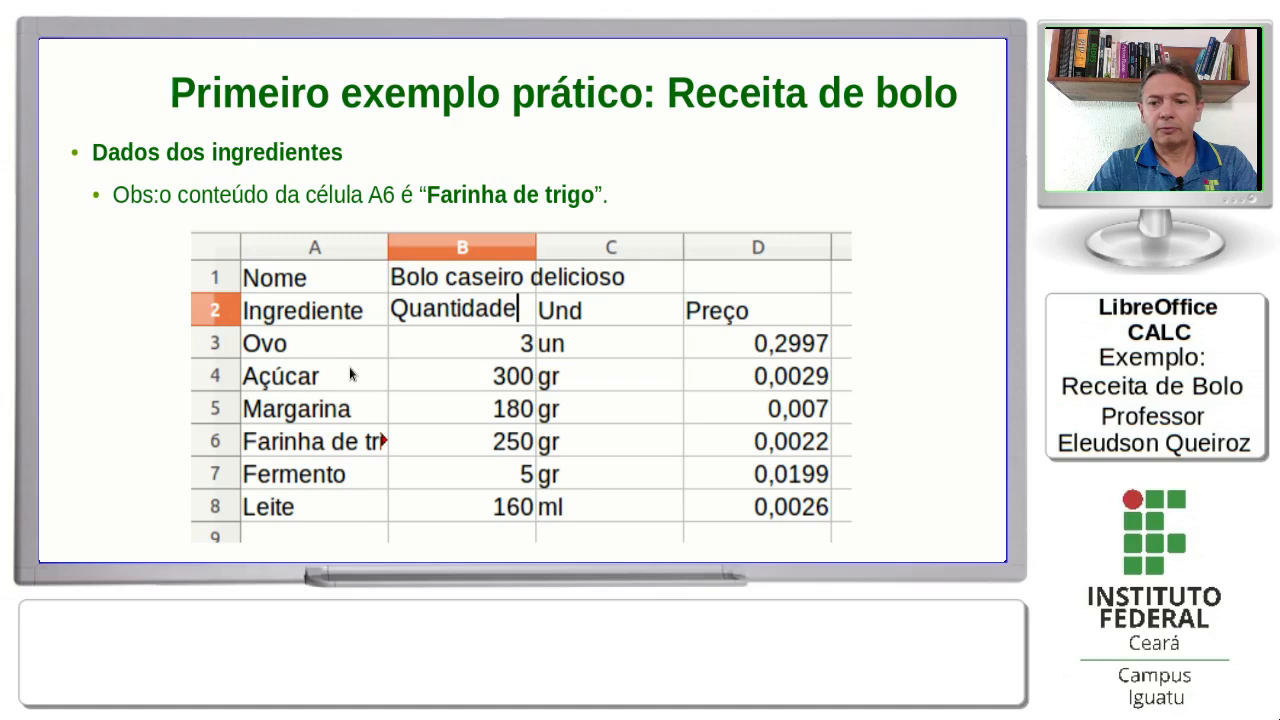
key("alt+Tab")
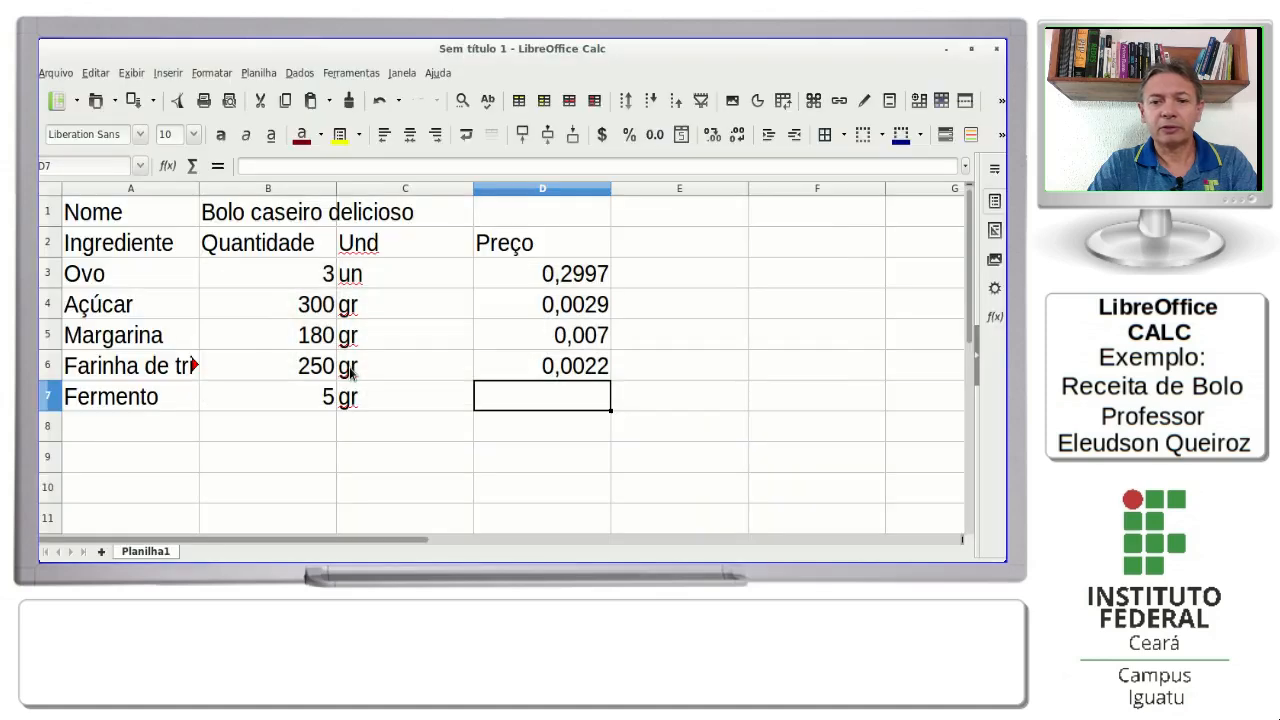
type("0.")
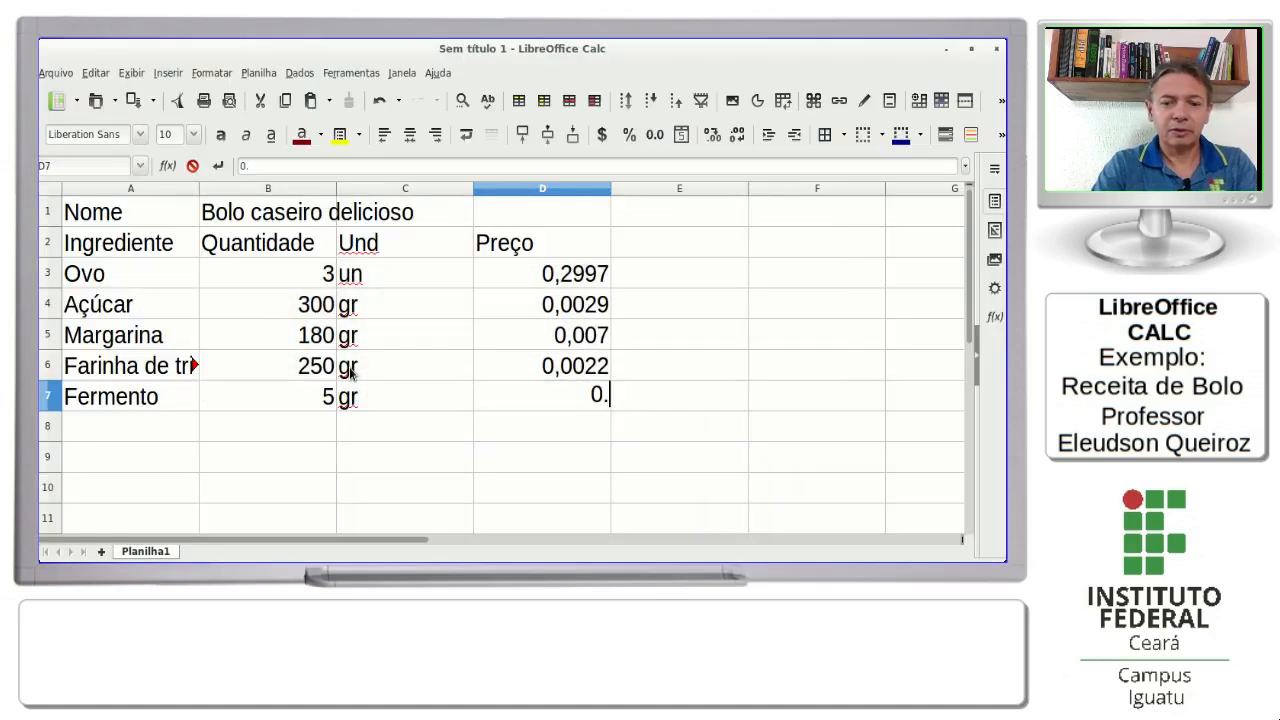
key("BackSpace")
type(",0199")
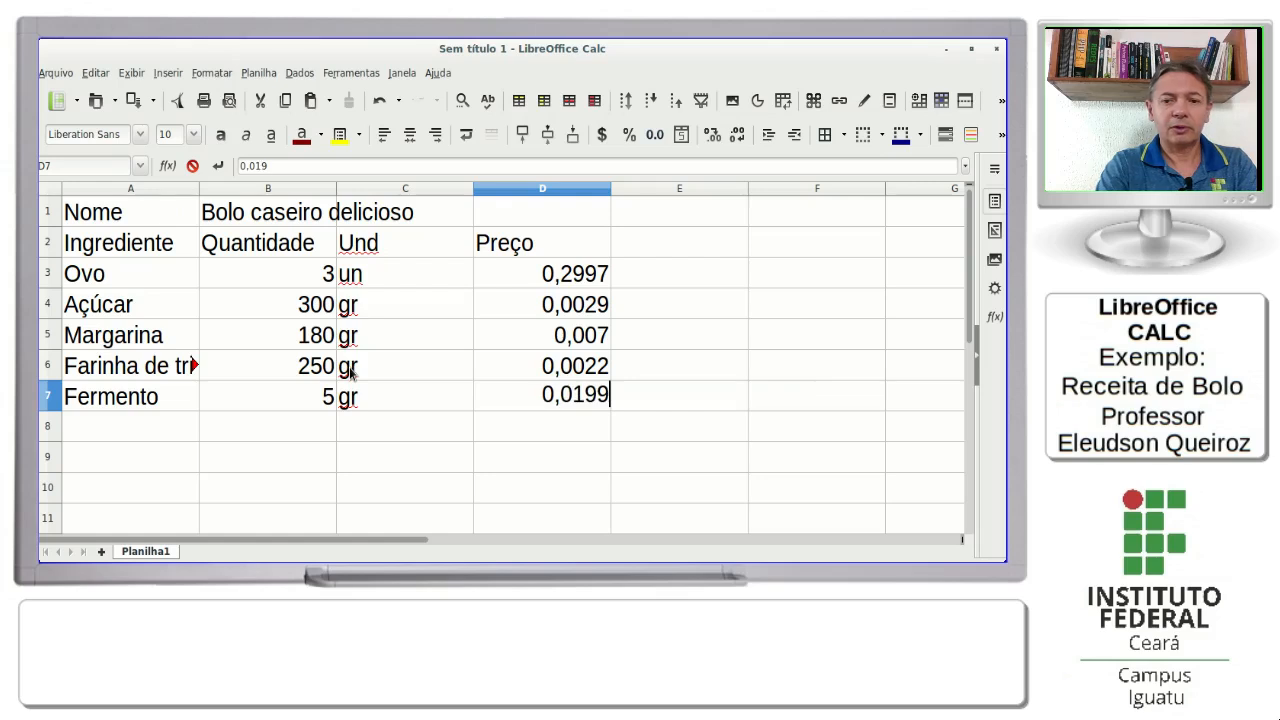
key("Return")
Enter the ingredient Leite in row 8 with quantity 160, unit ml and price 0,0026
key("Left")
key("Left")
key("Left")
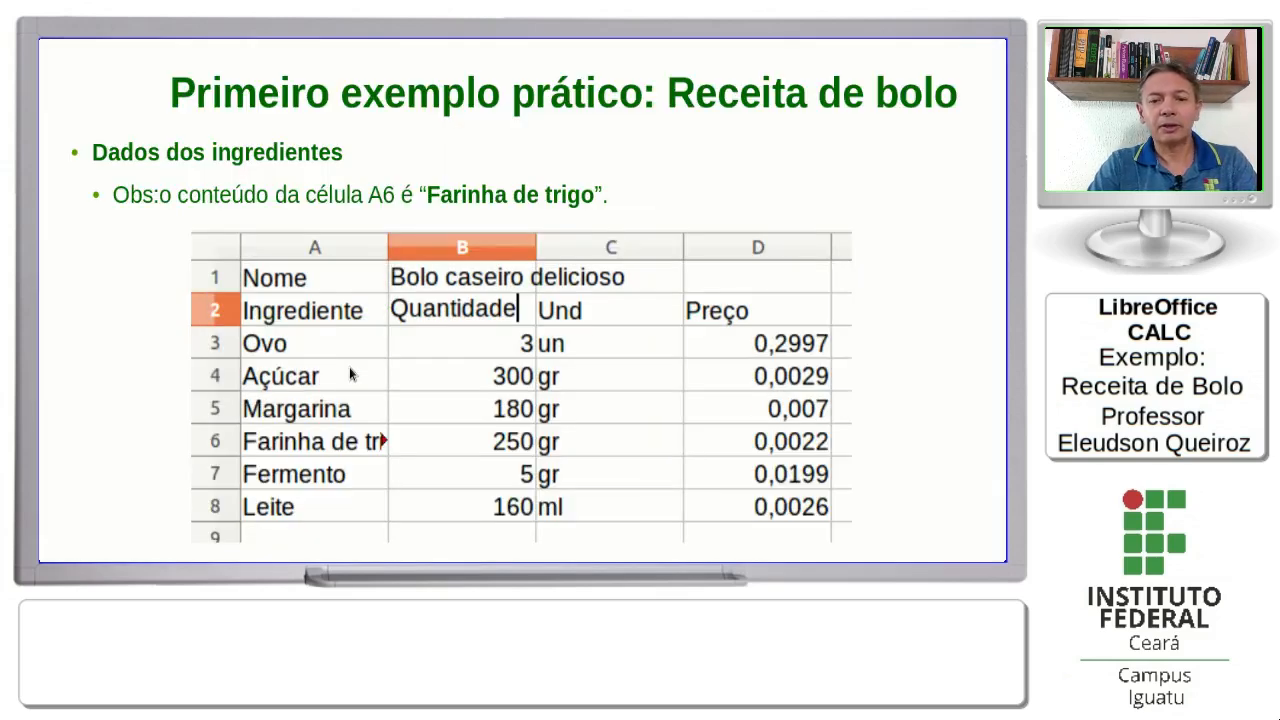
key("alt+Tab")
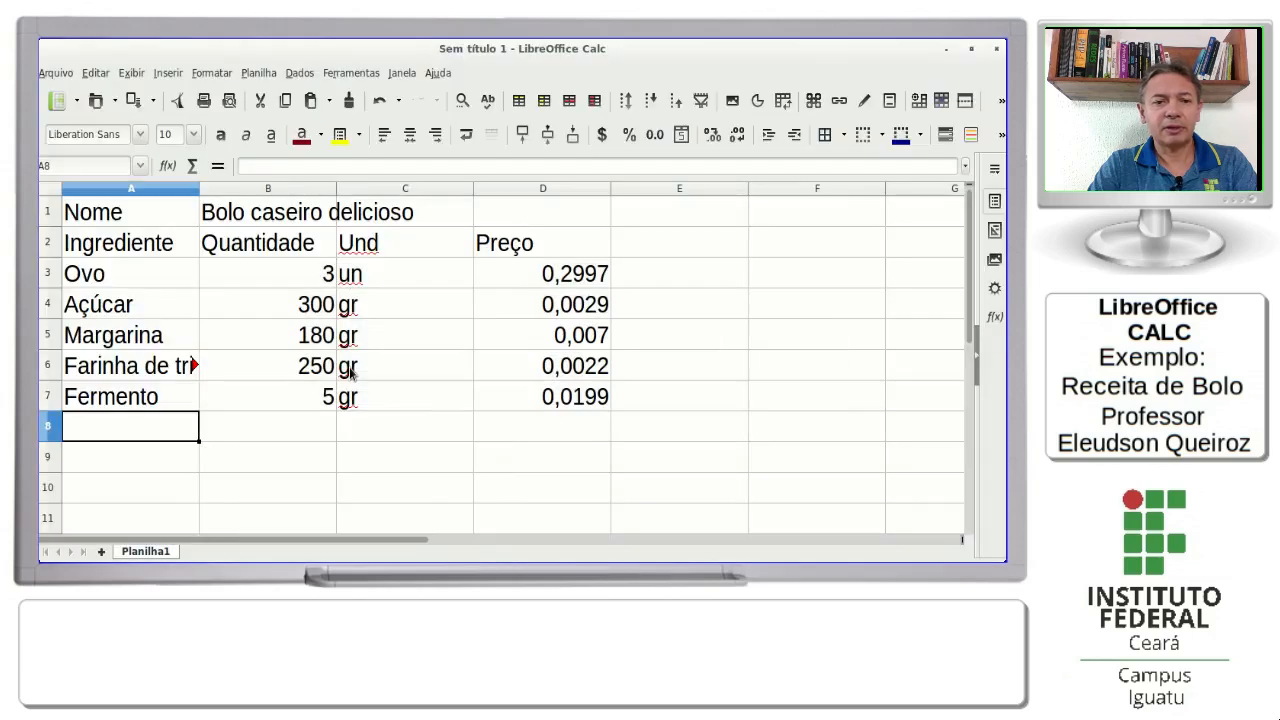
type("Leite")
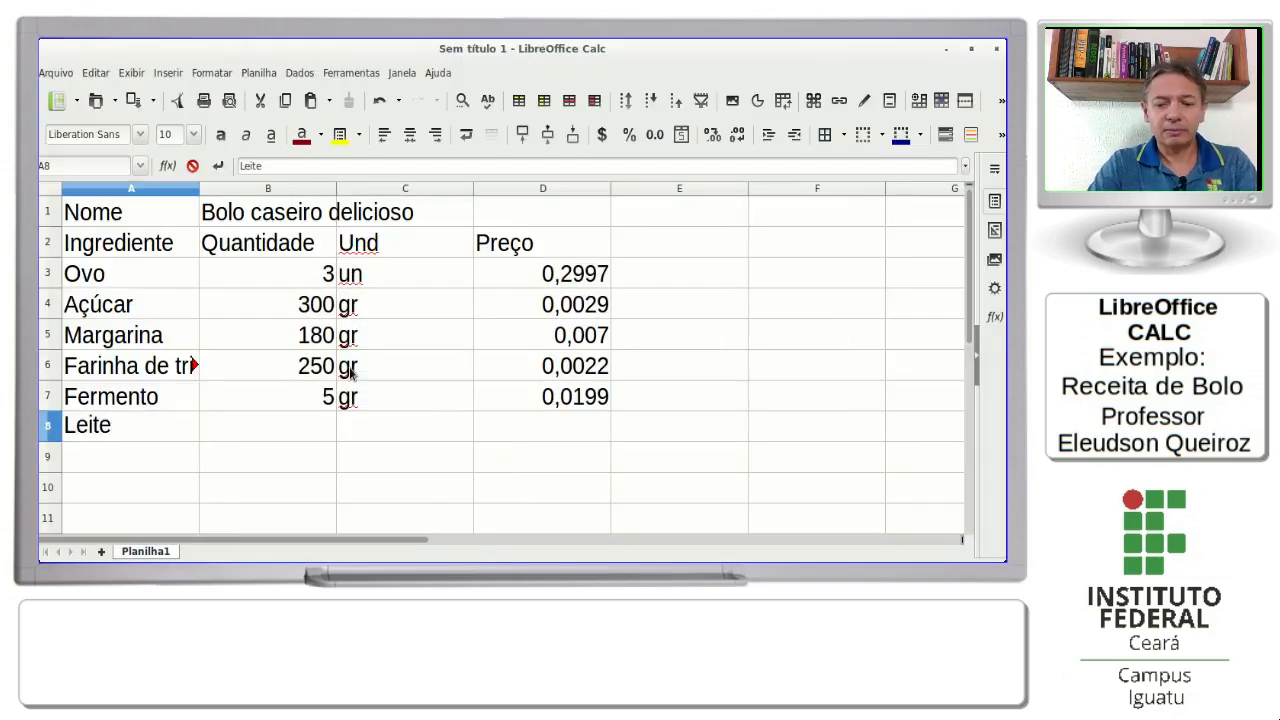
key("Tab")
type("160")
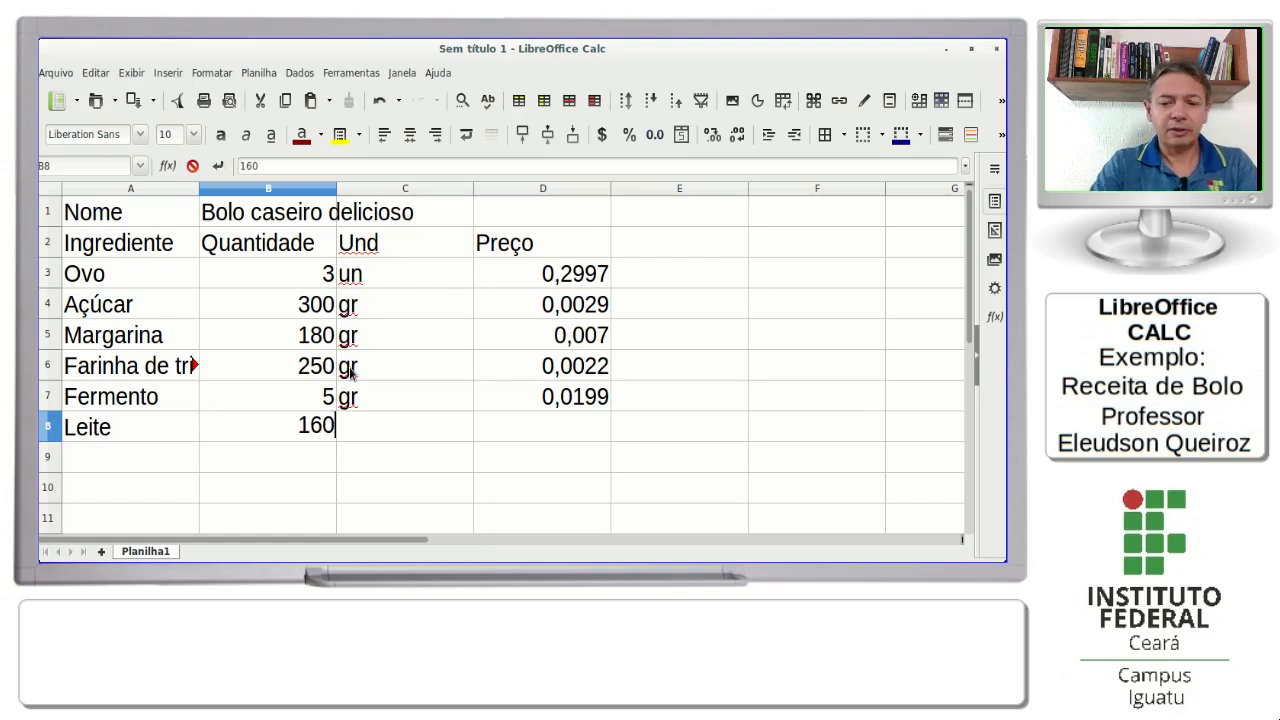
key("Tab")
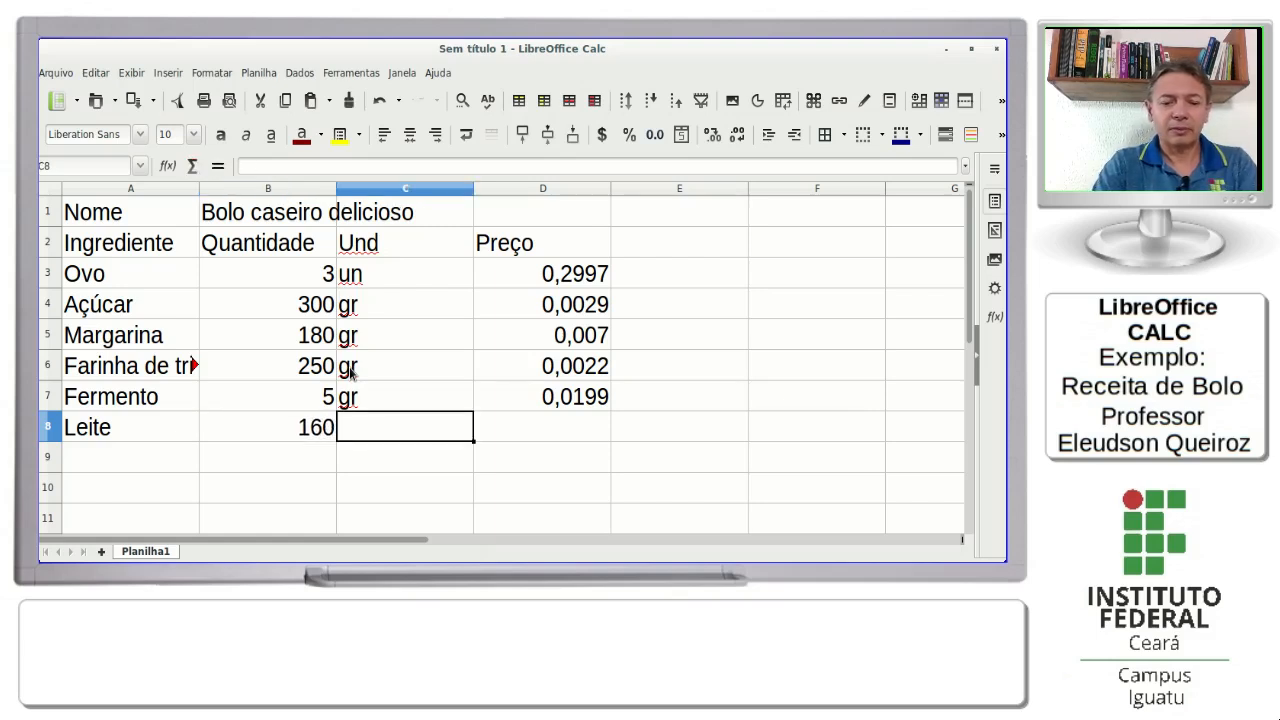
type("ml")
key("Tab")
type("0,0026")
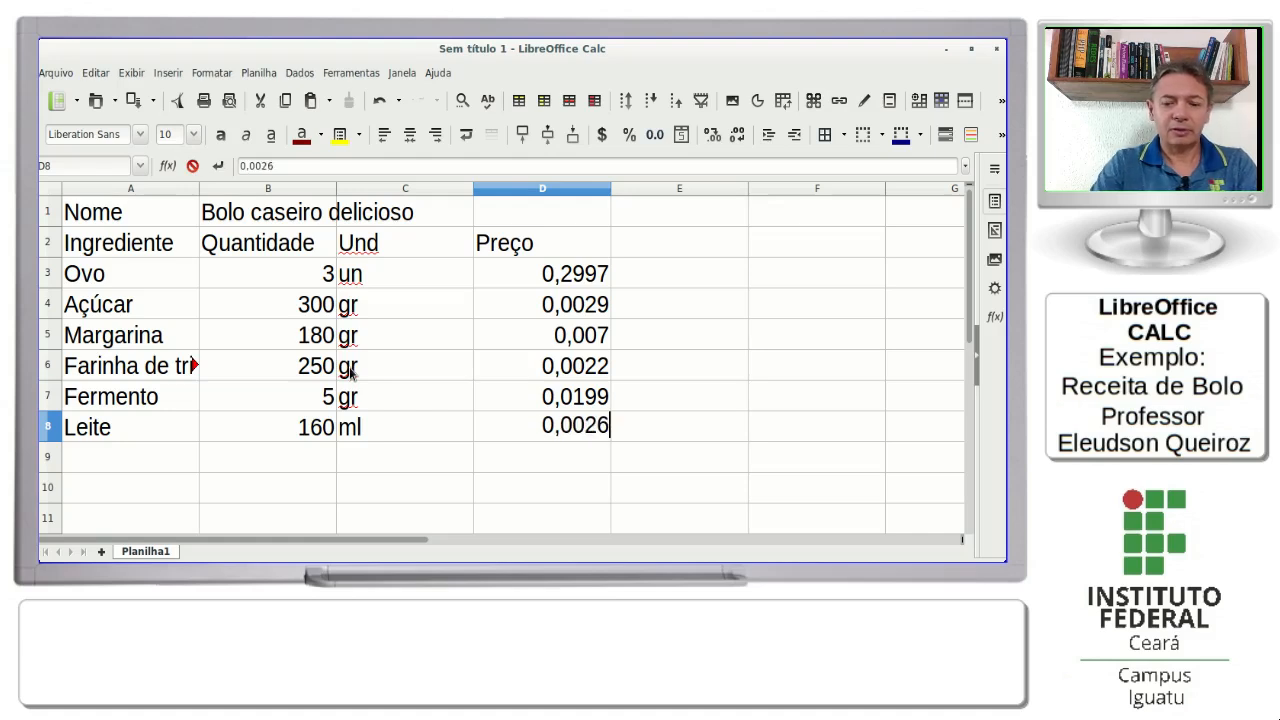
key("Return")
Add the column heading Subtotal in cell E2, beside Preço
key("alt+Tab")
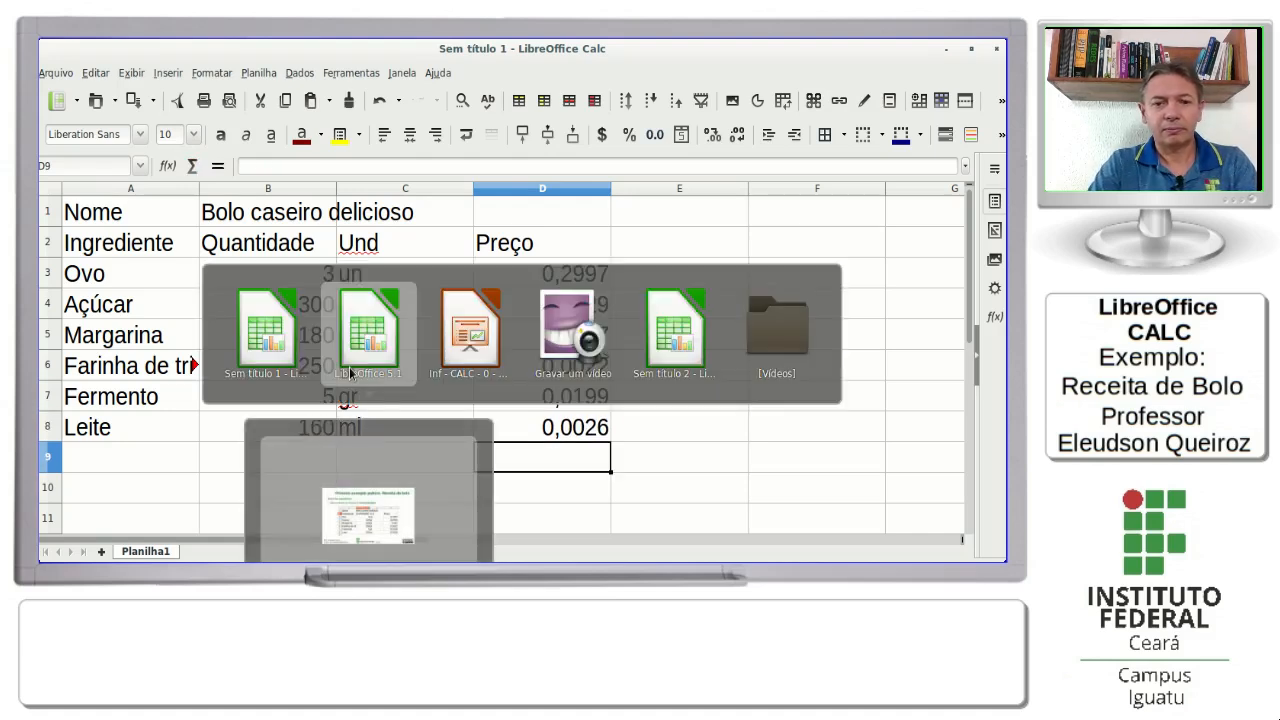
key("alt+Tab")
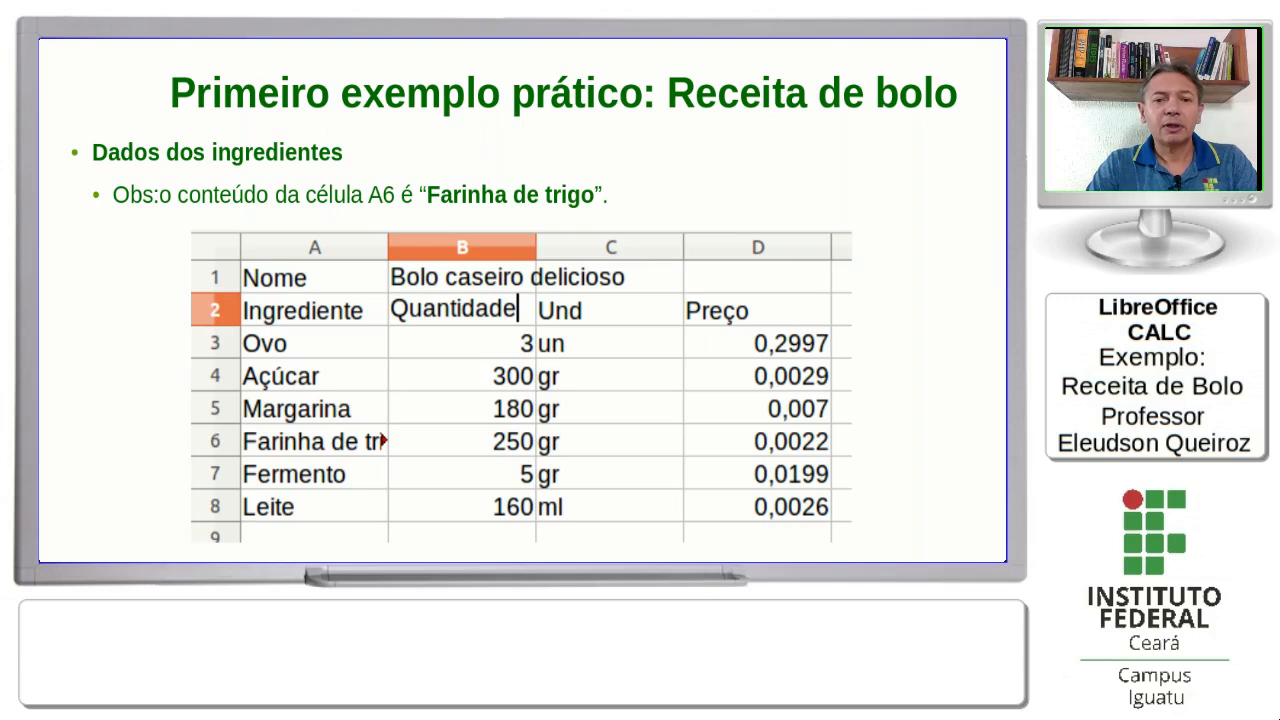
key("Right")
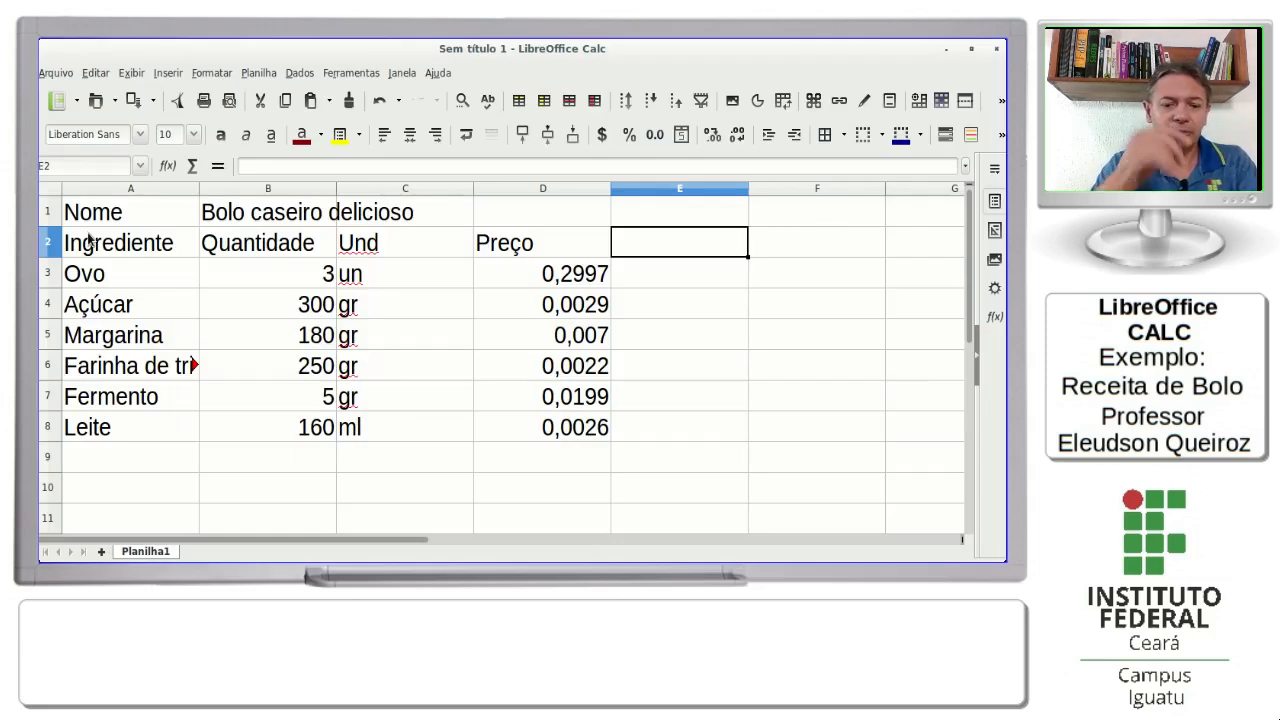
type("Subtotal")
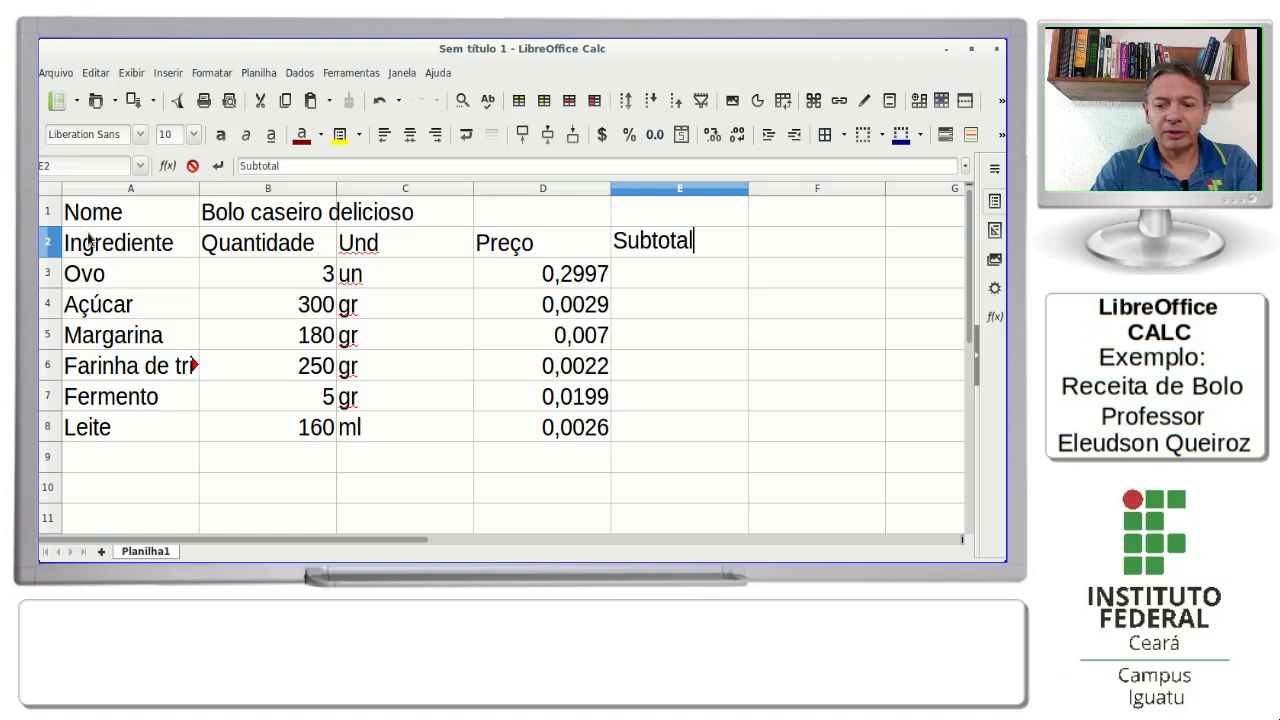
key("Return")
key("Up")
key("Down")
key("Up")
key("Down")
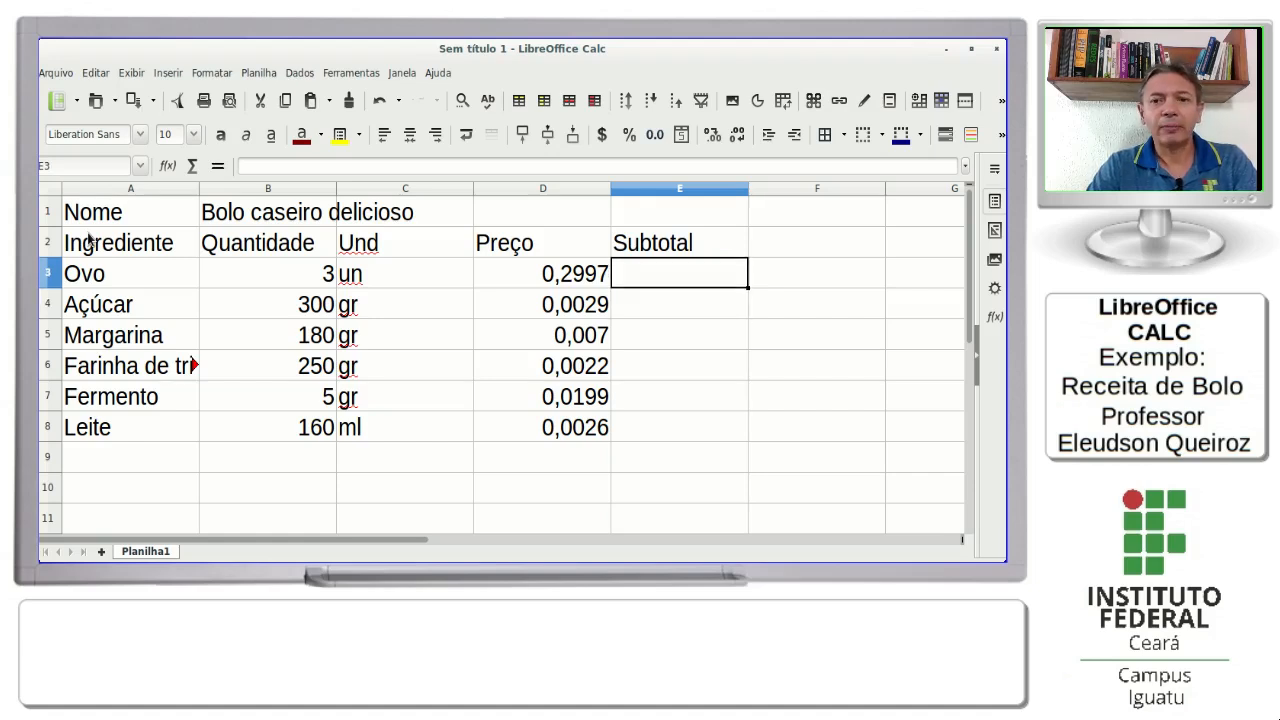
Enter the formula =b3*d3 in cell E3 to multiply the Ovo quantity by its price
type("=")
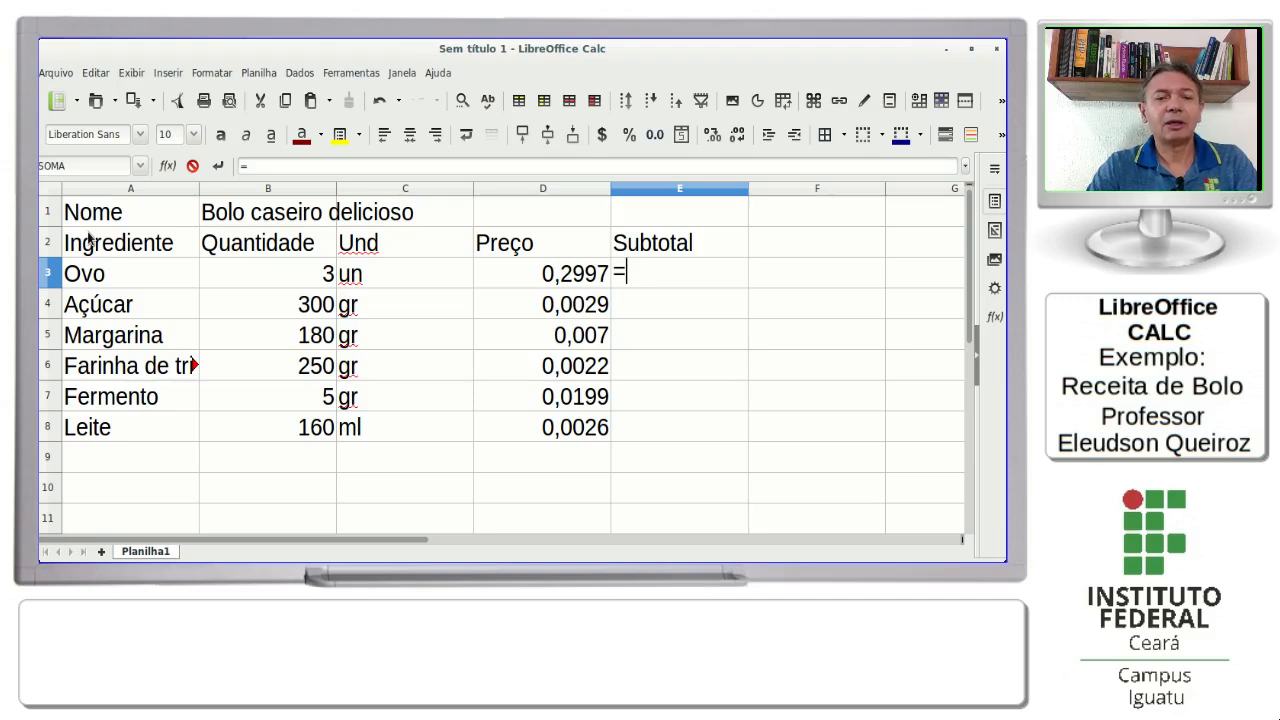
left_click(297, 276)
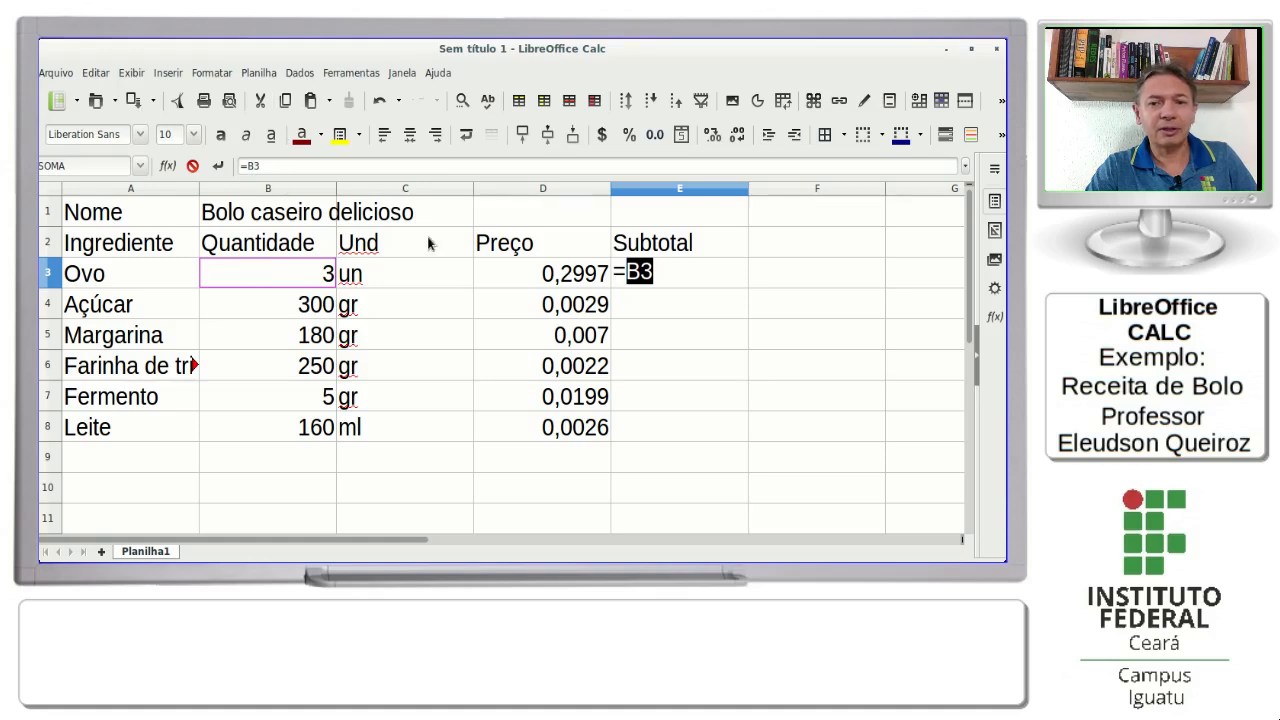
left_click(652, 276)
key("BackSpace")
key("BackSpace")
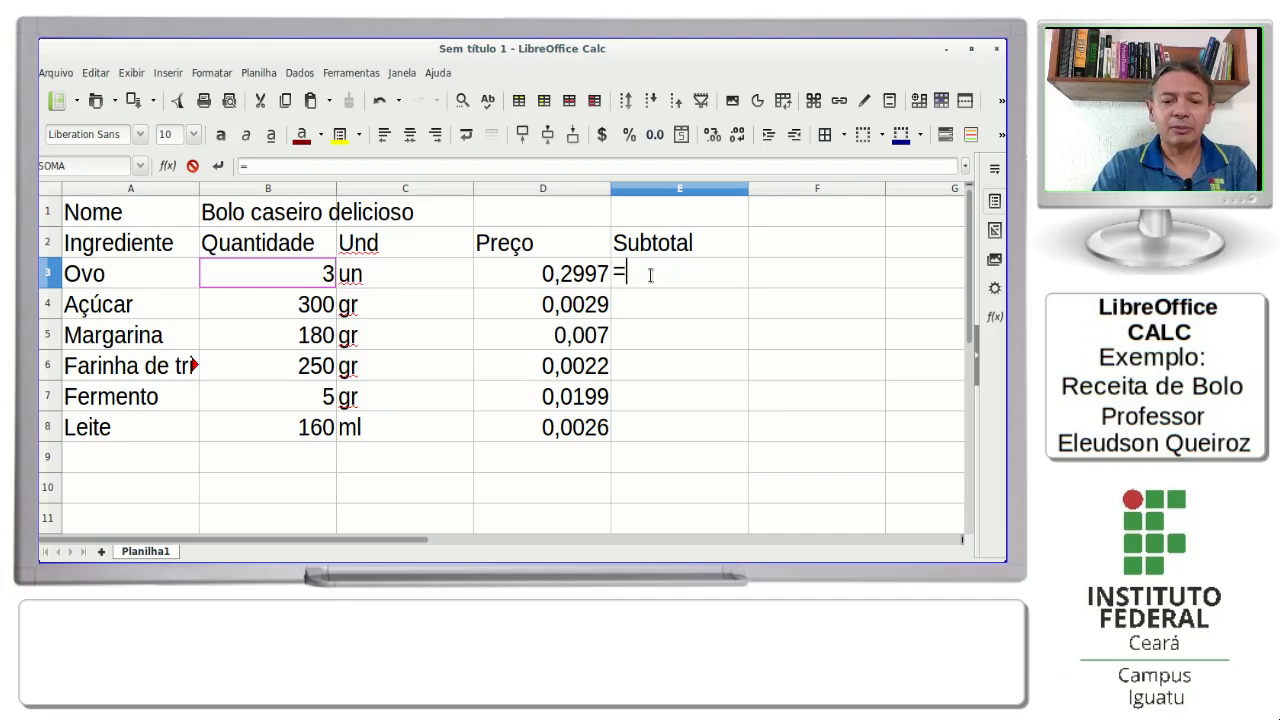
type("b3")
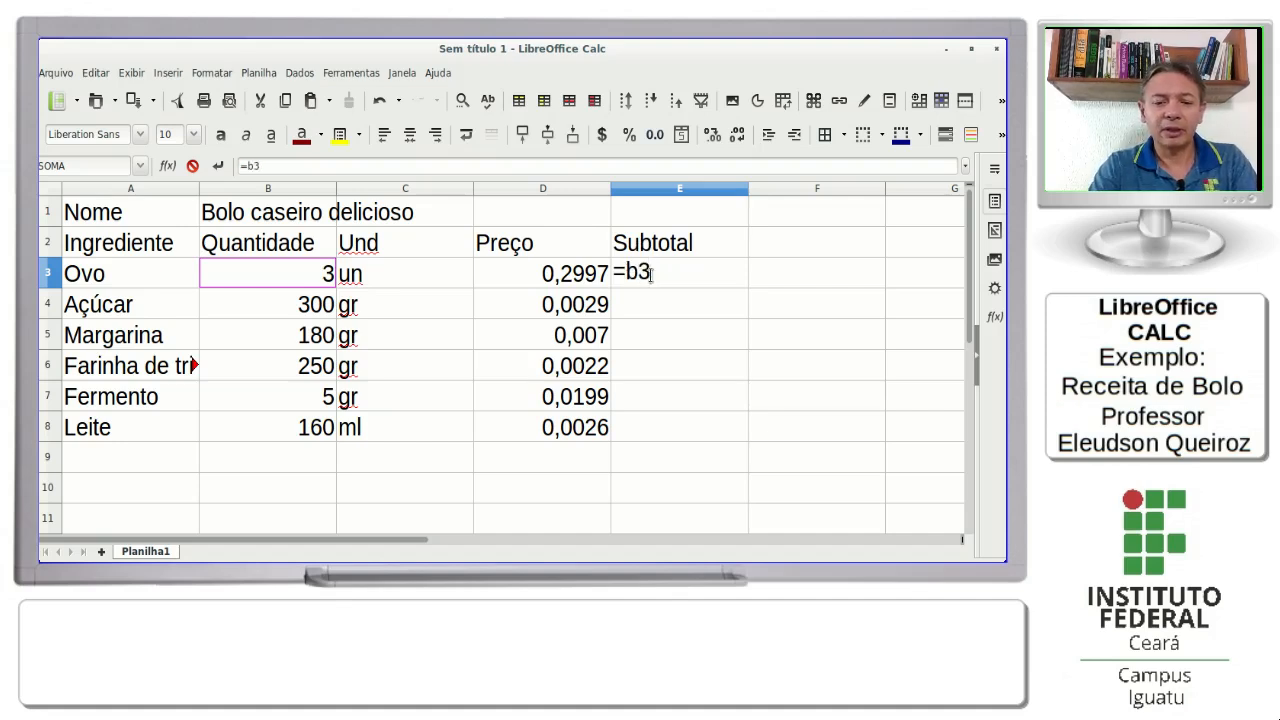
type("*")
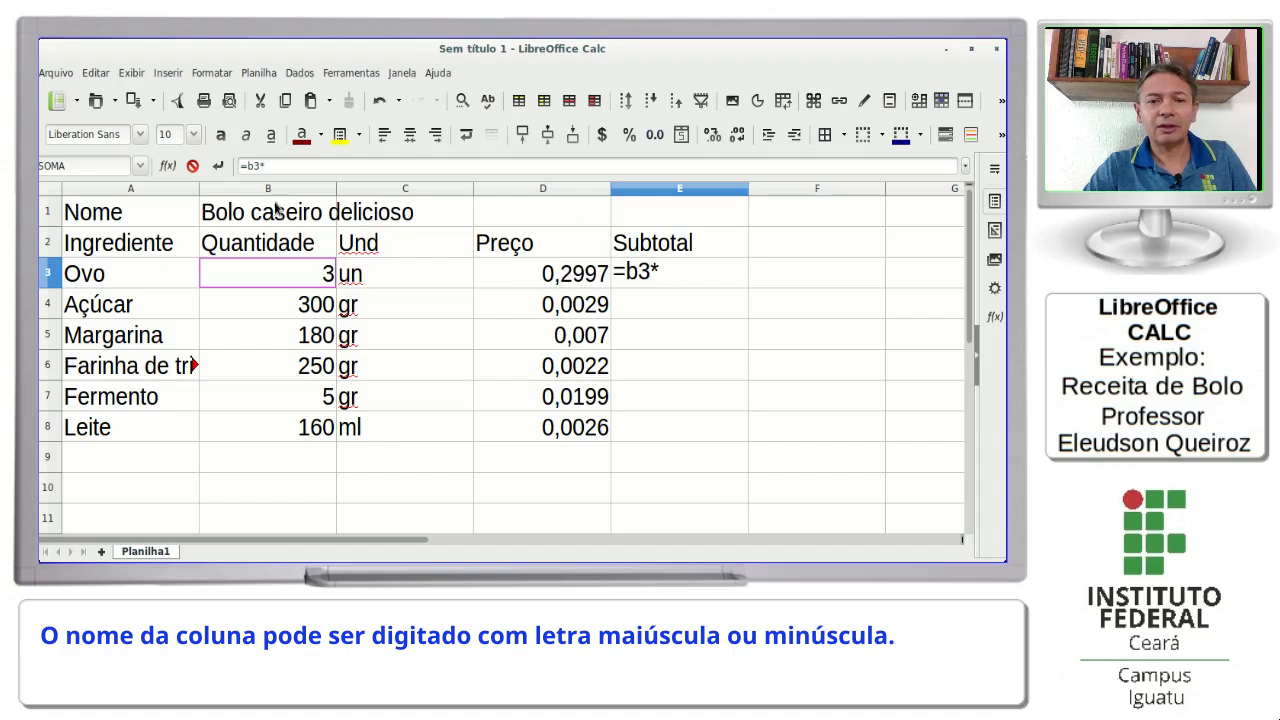
type("d3")
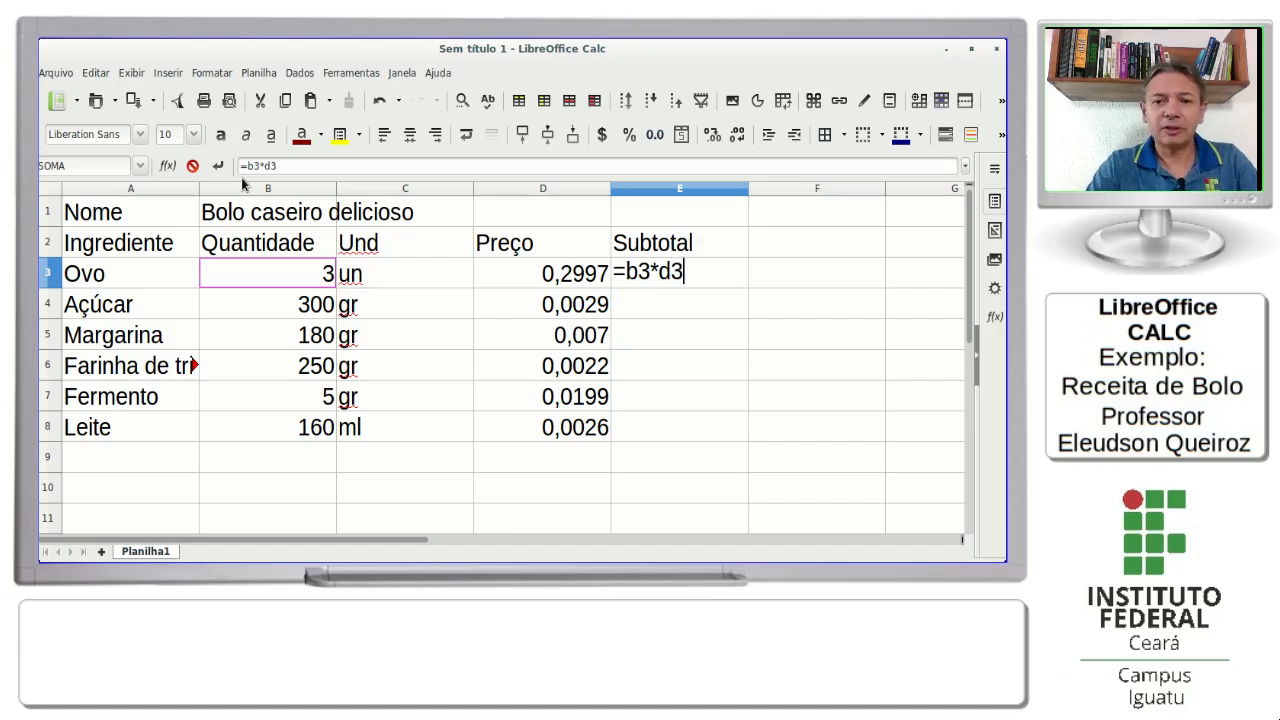
key("Return")
key("Up")
key("Down")
key("Up")
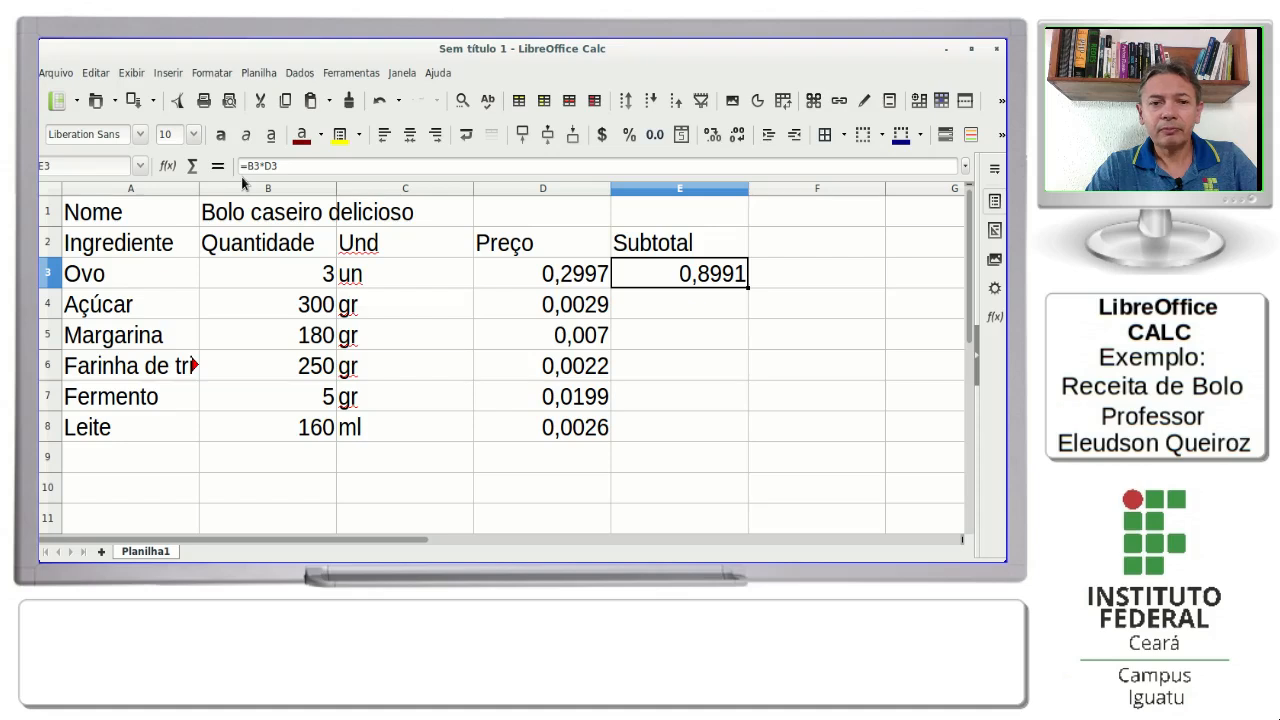
Set the Ovo quantity in cell B3 to 4 and check the subtotal in E3
key("Left")
key("Left")
key("Left")
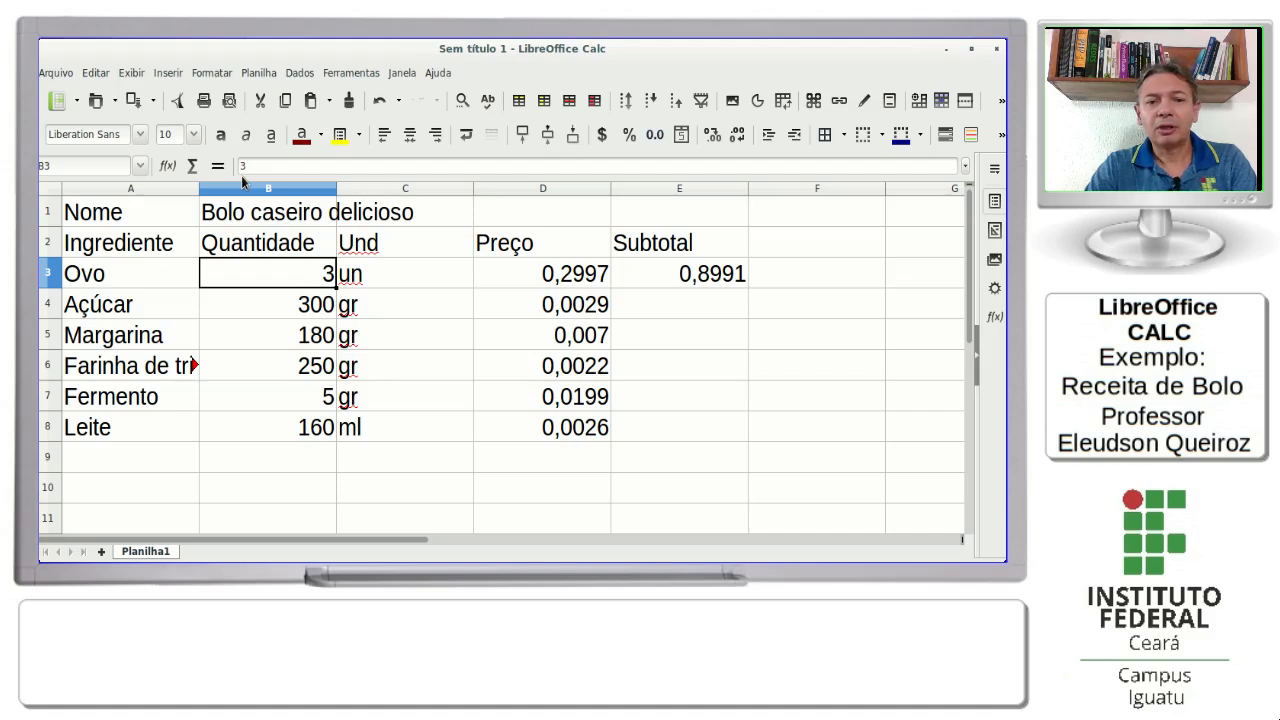
type("4")
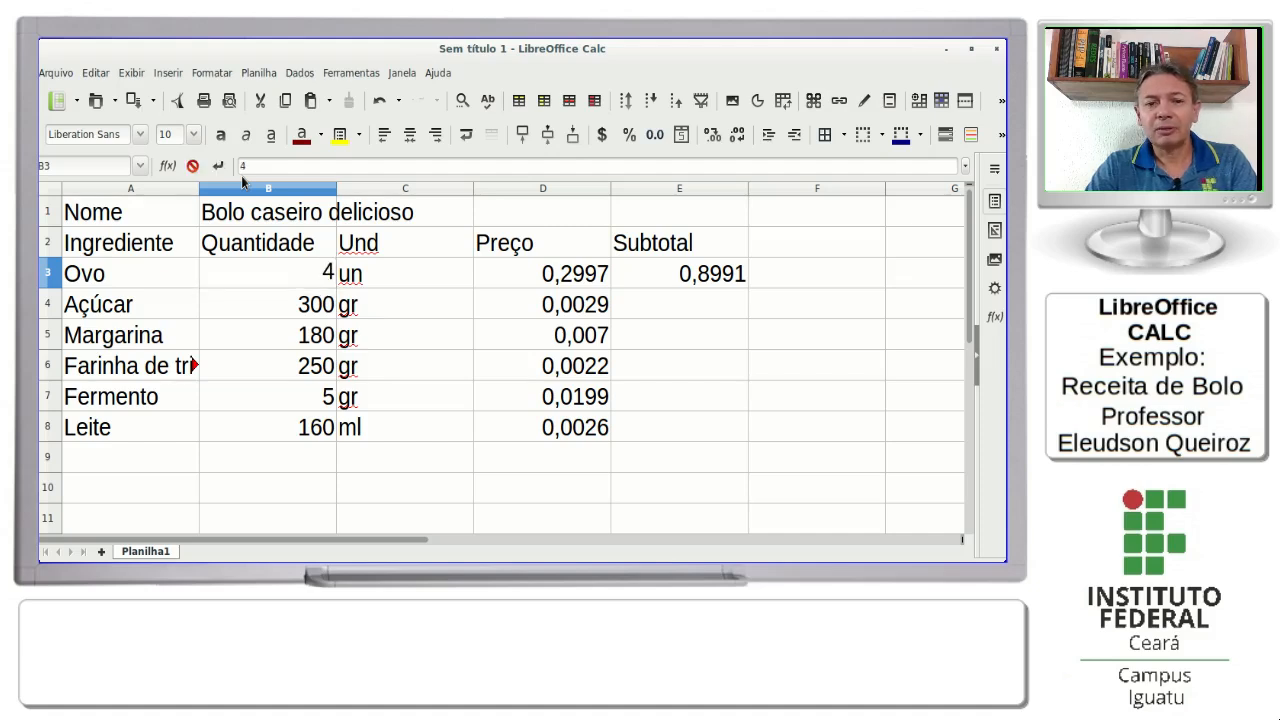
key("Return")
key("Up")
key("Right")
key("Right")
key("Right")
key("Right")
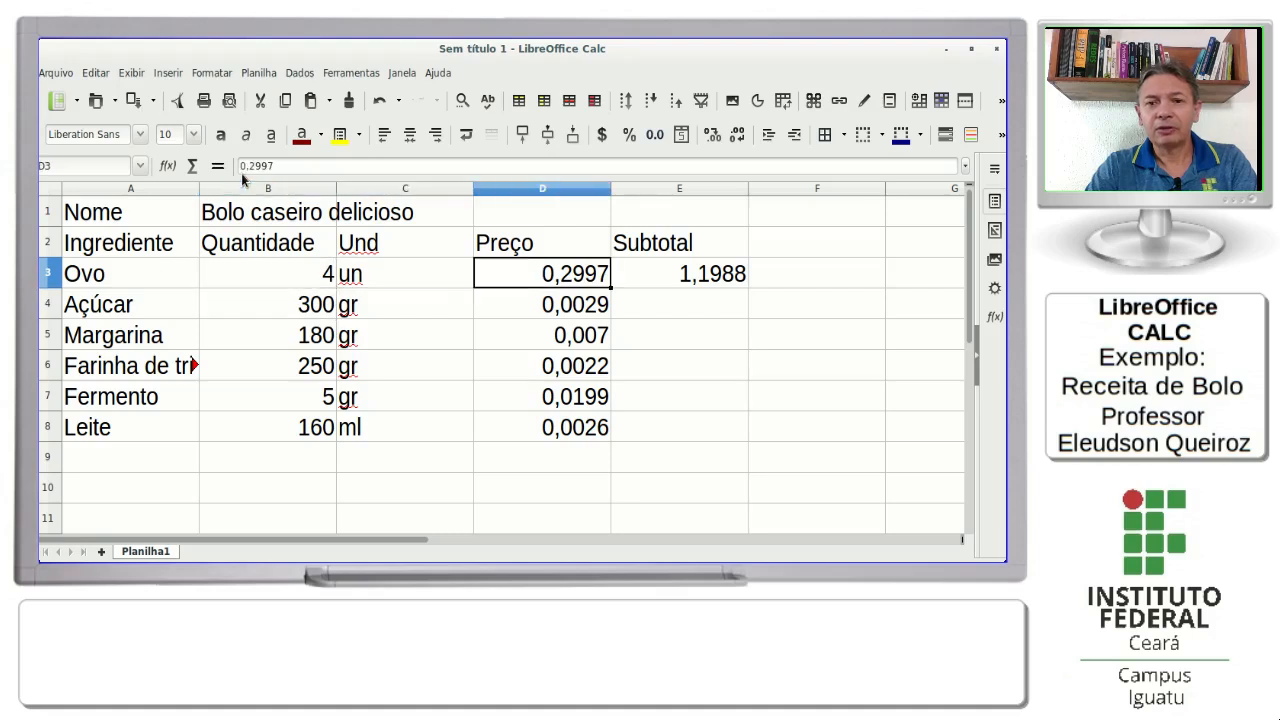
key("Left")
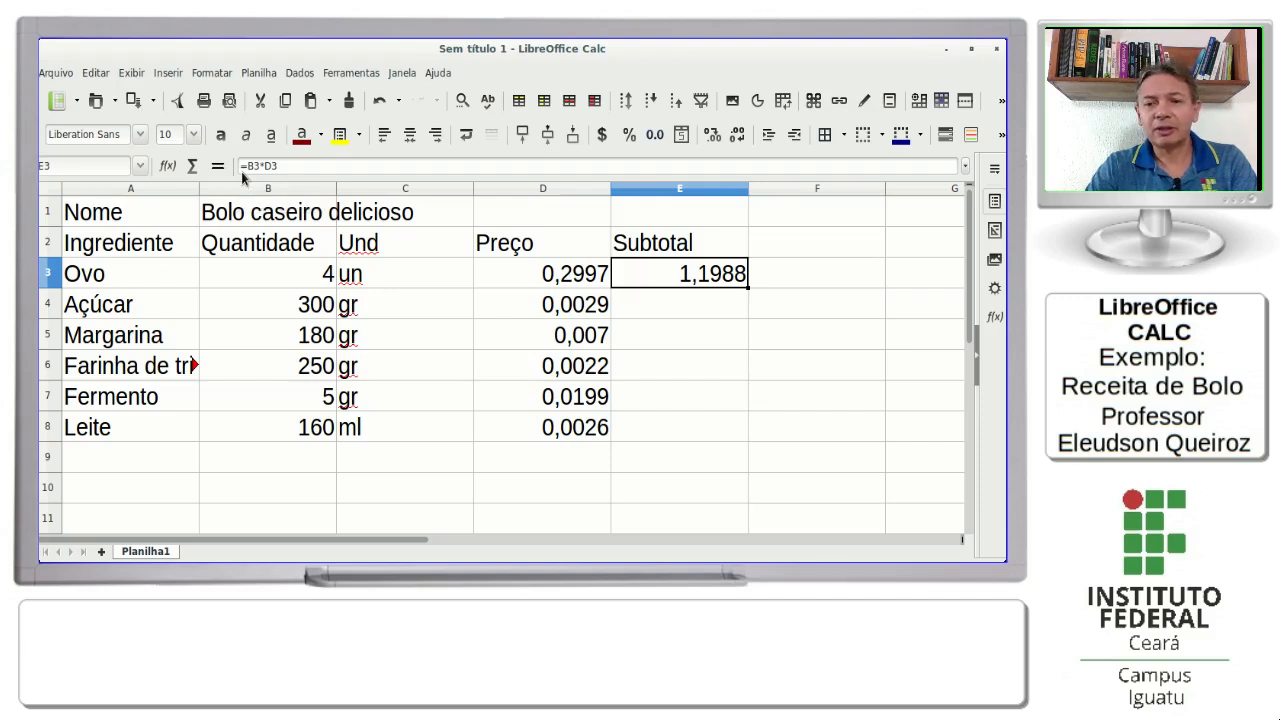
Set the Ovo quantity in cell B3 back to 3 and move back toward its subtotal
key("Left")
key("Left")
key("Left")
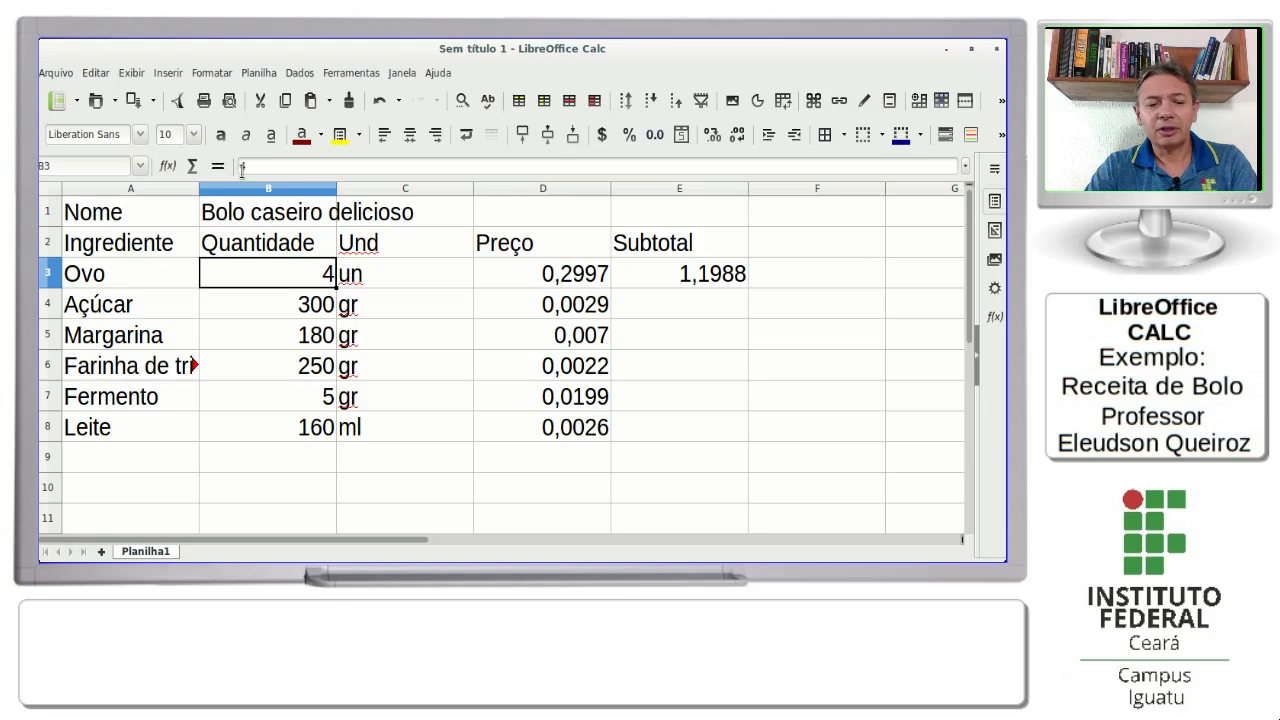
type("3")
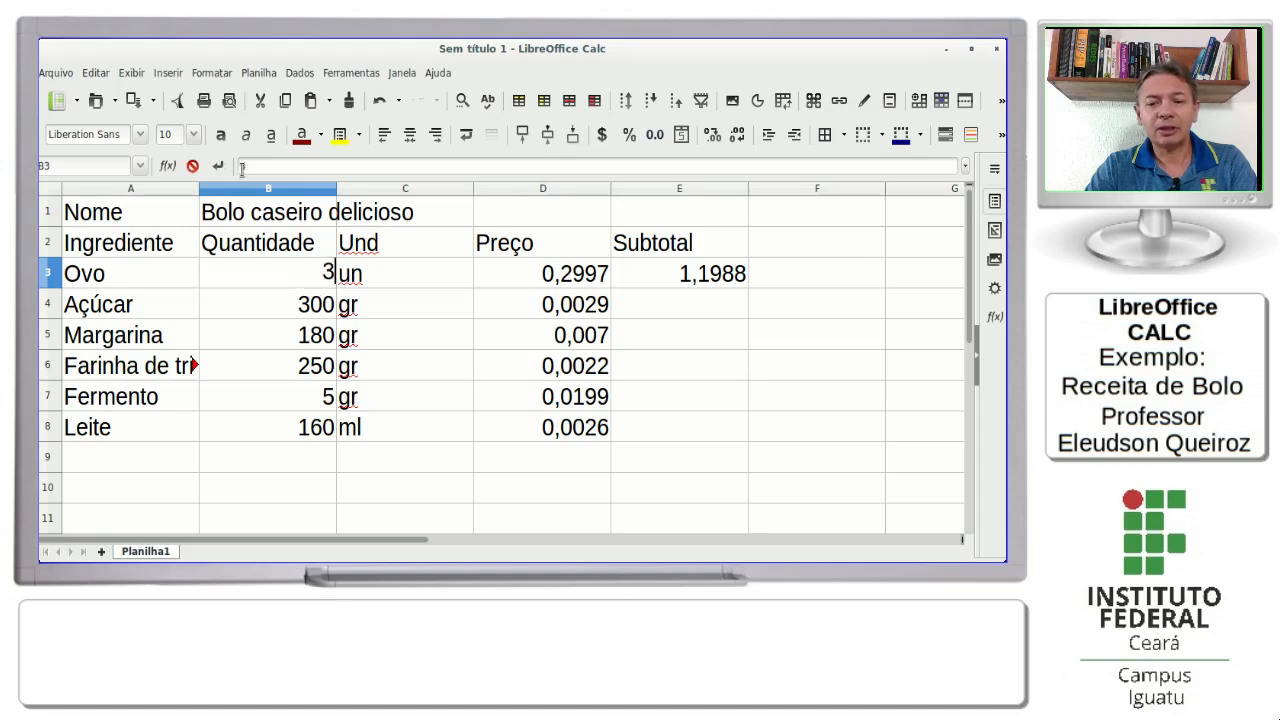
key("Return")
key("Up")
key("Right")
key("Right")
key("Right")
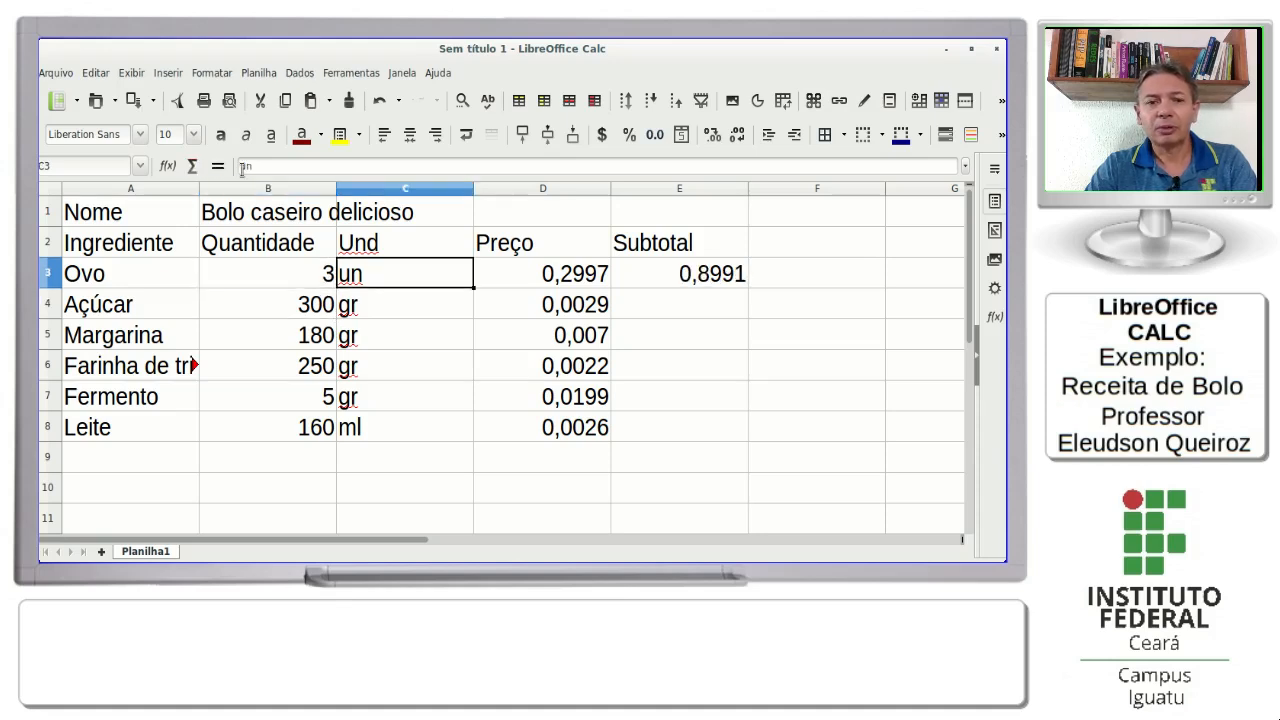
Enter the formula =B4*D4 in cell E4 to multiply the Açúcar quantity by its price, and check it
key("Down")
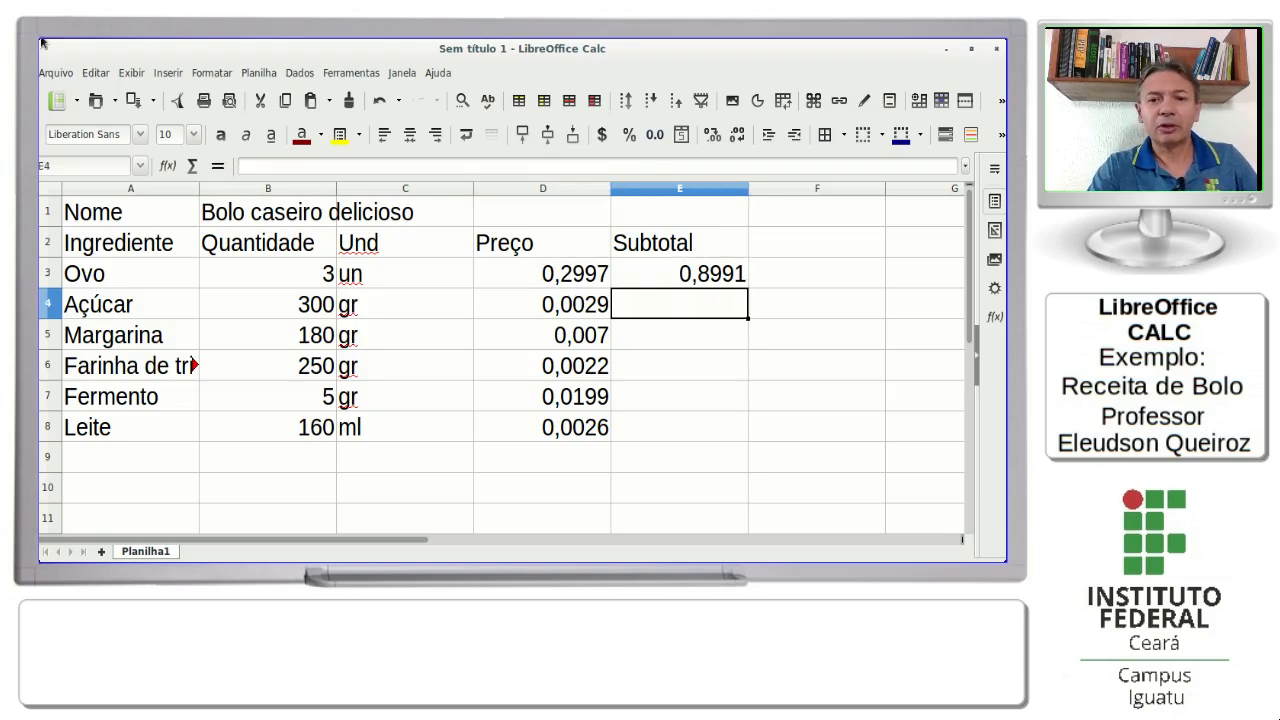
type("=")
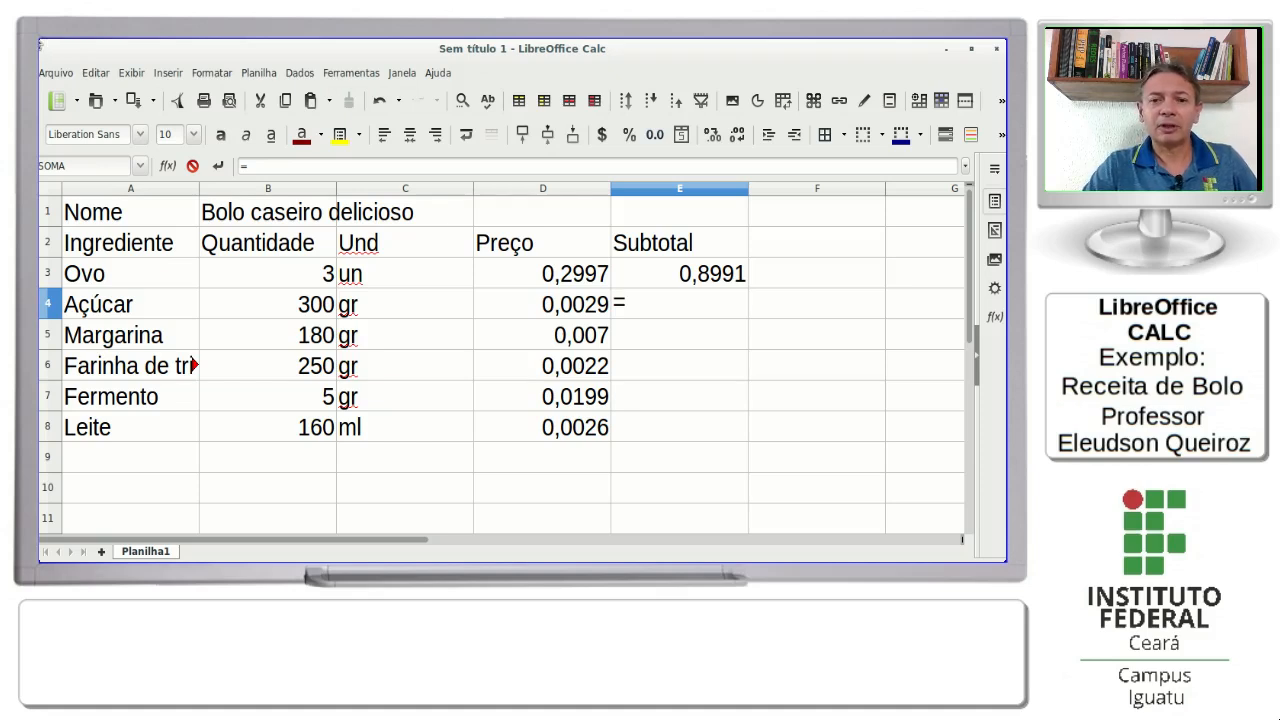
left_click(300, 308)
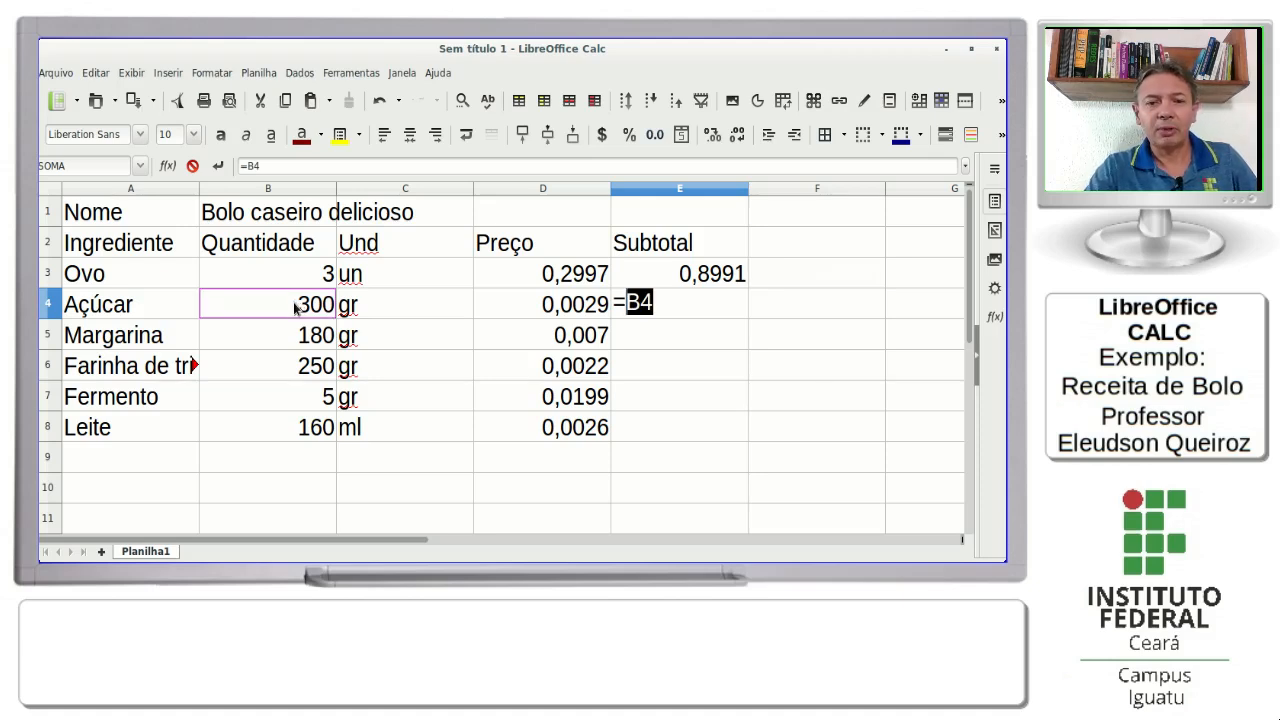
type("*")
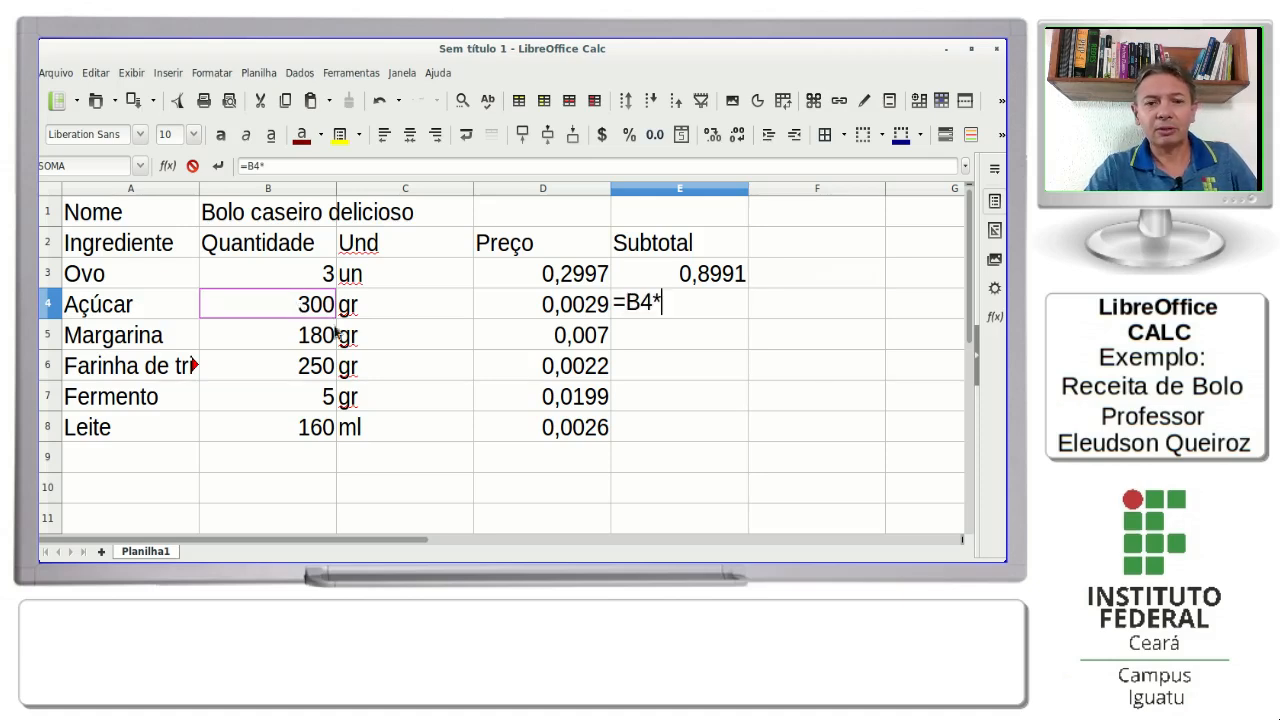
left_click(548, 305)
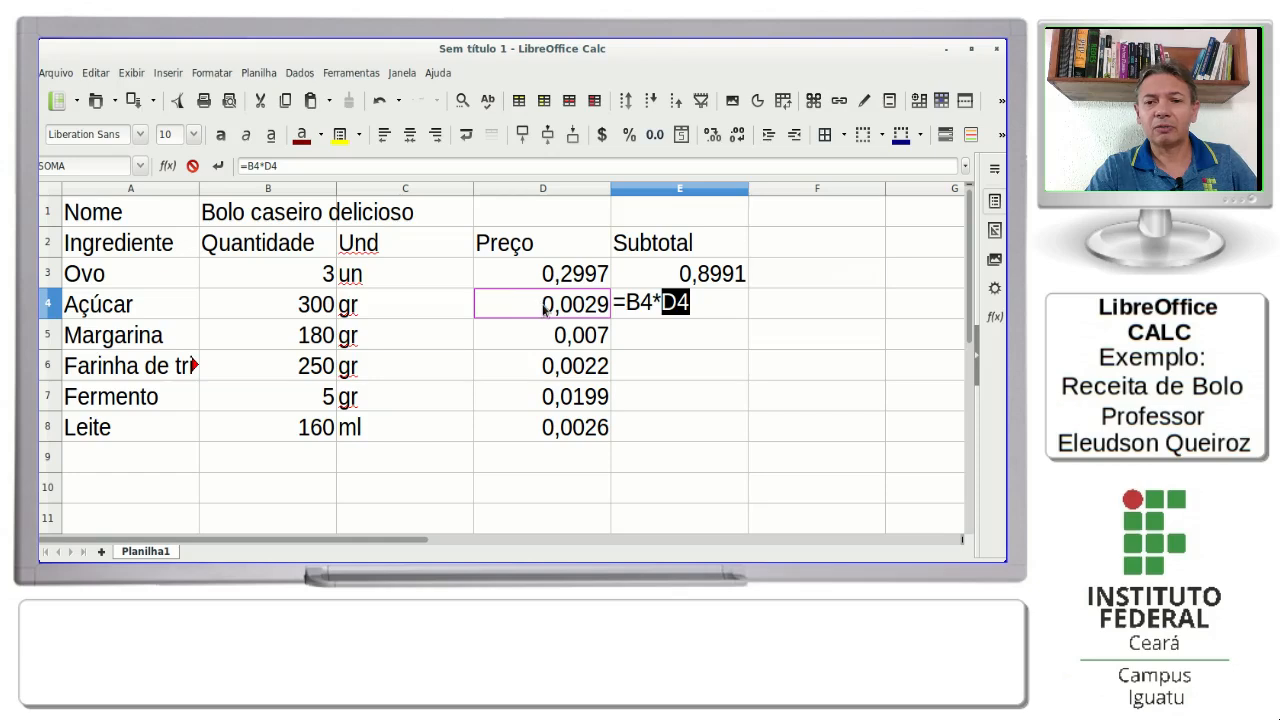
key("Return")
key("Up")
key("Down")
key("Up")
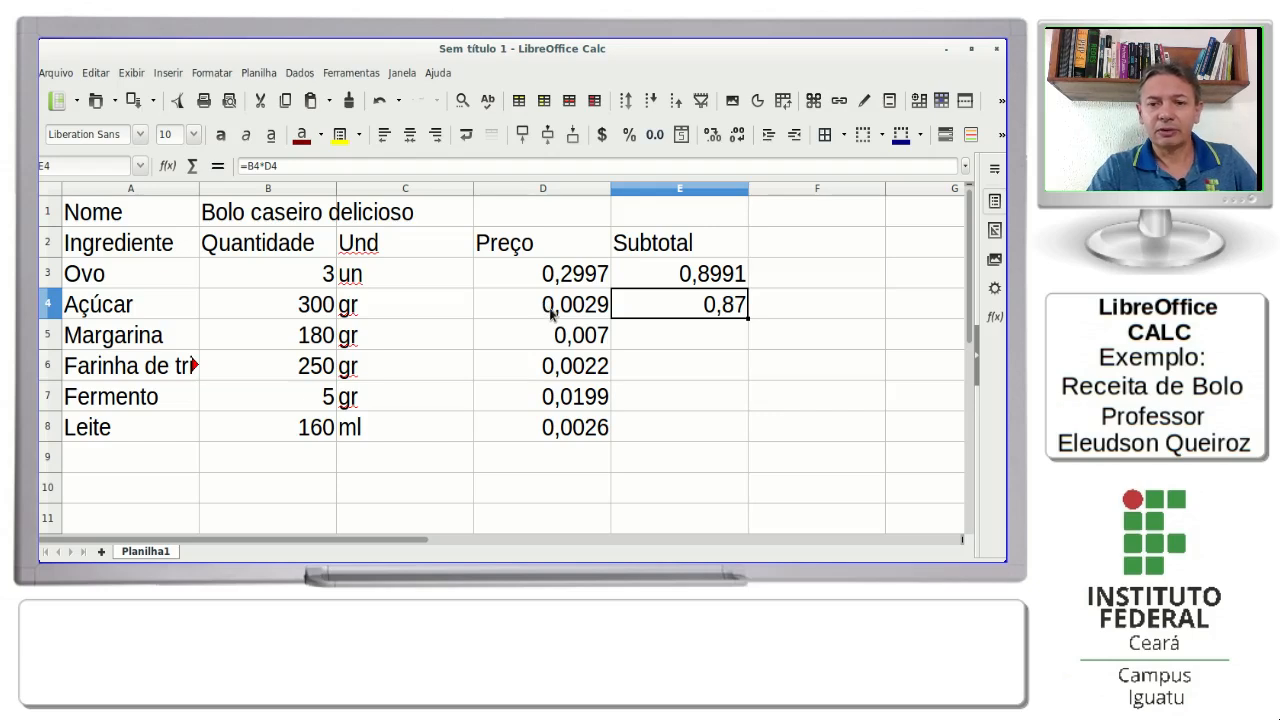
Switch to the slide presentation, advance to the slide on copying formulas, and return to the spreadsheet
key("alt+Tab")
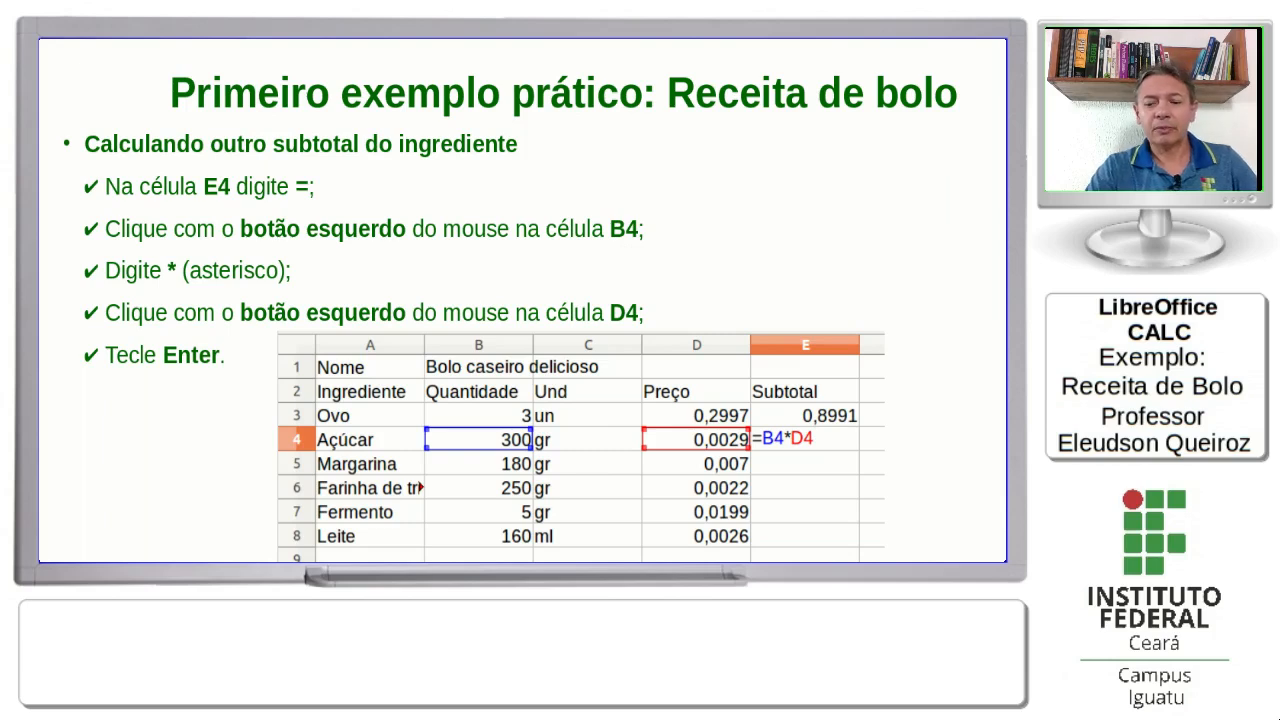
key("Right")
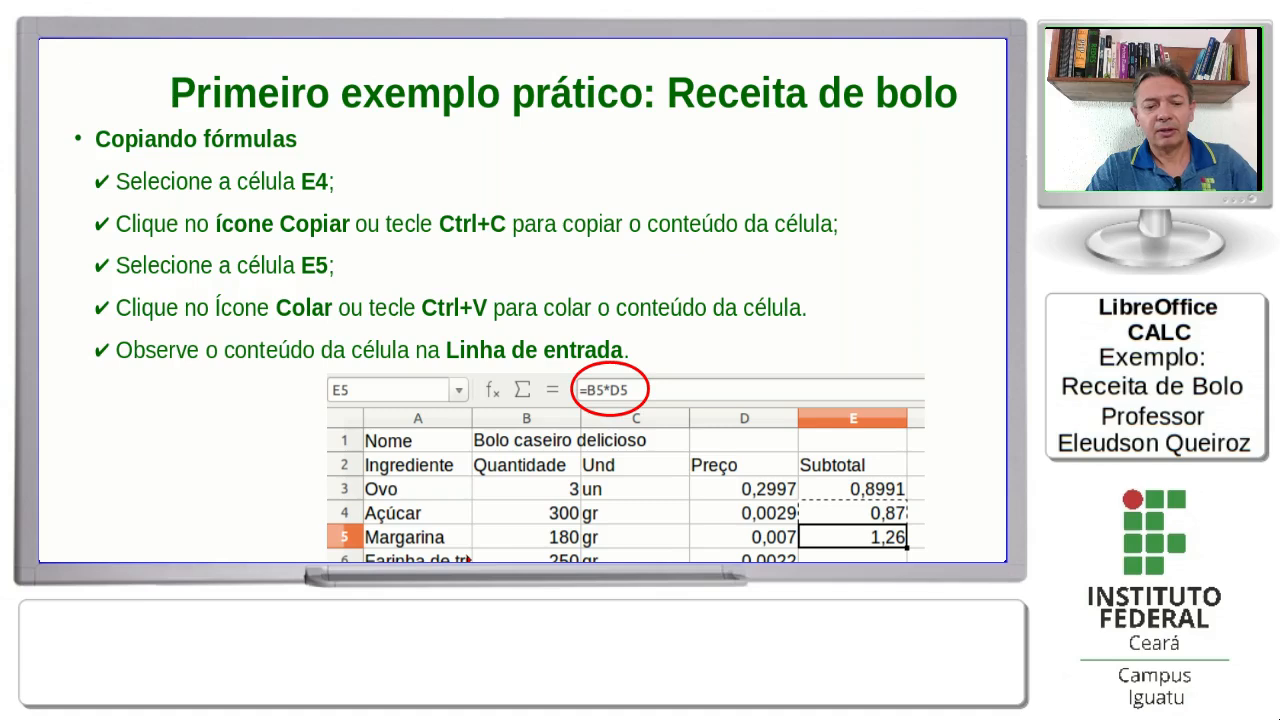
key("alt+Tab")
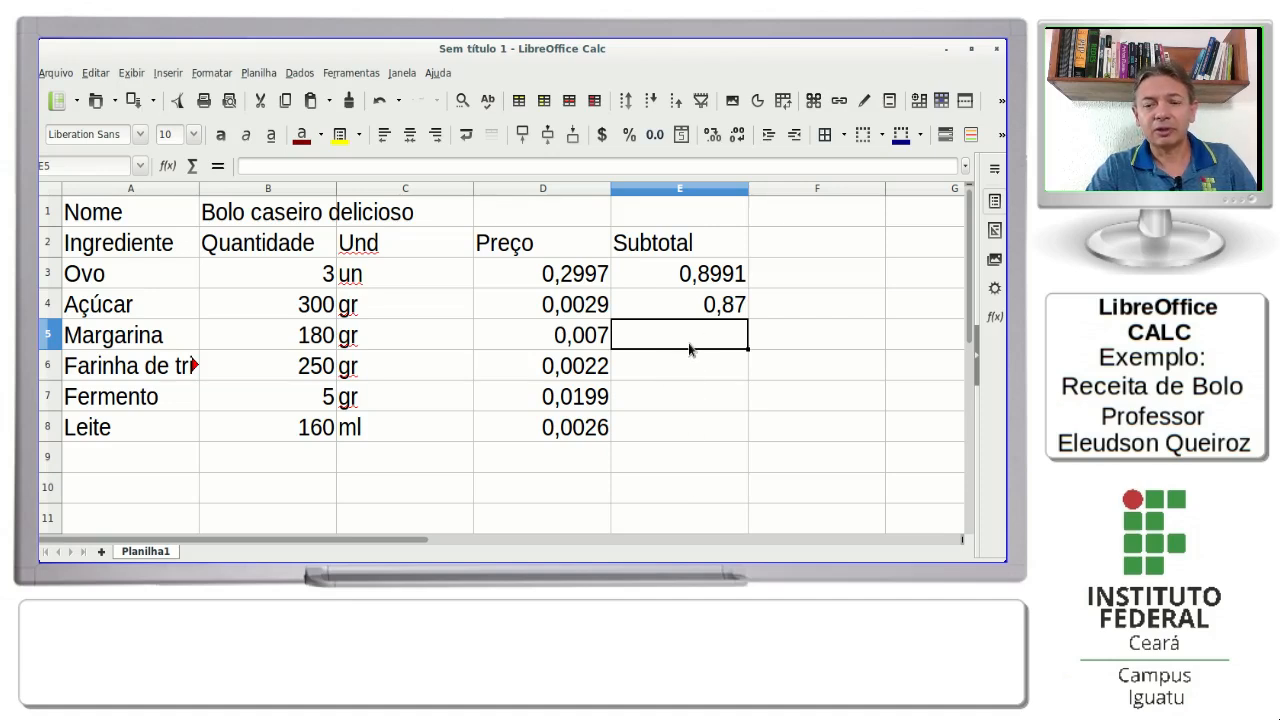
Examine the existing subtotal formulas in E3 and E4 and the empty Margarina subtotal cell E5
key("Up")
key("Down")
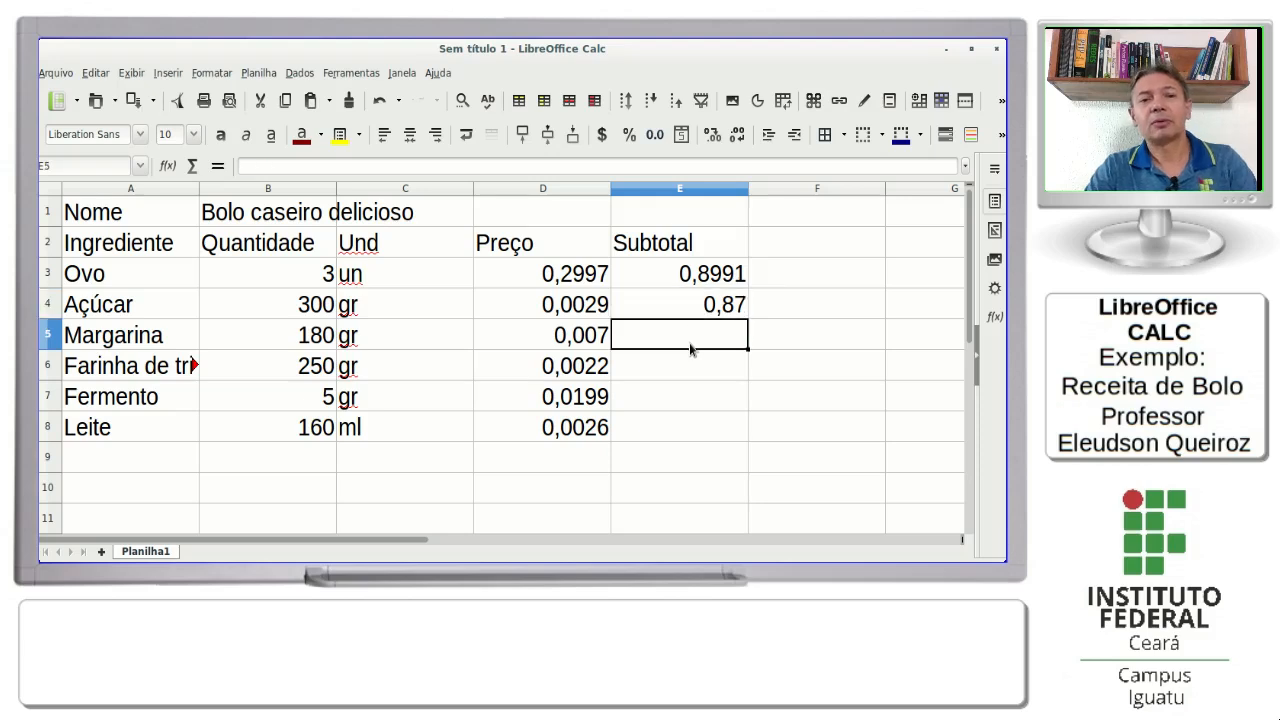
key("Up")
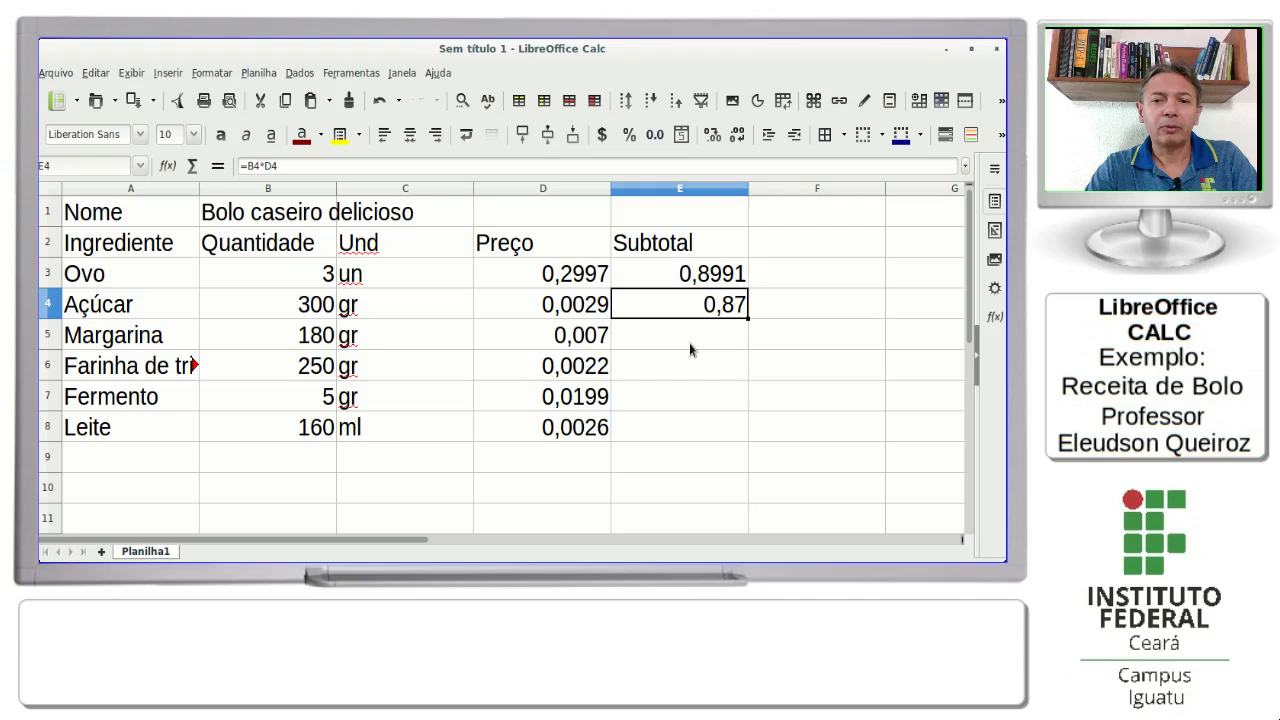
key("Up")
key("Up")
key("Down")
key("Left")
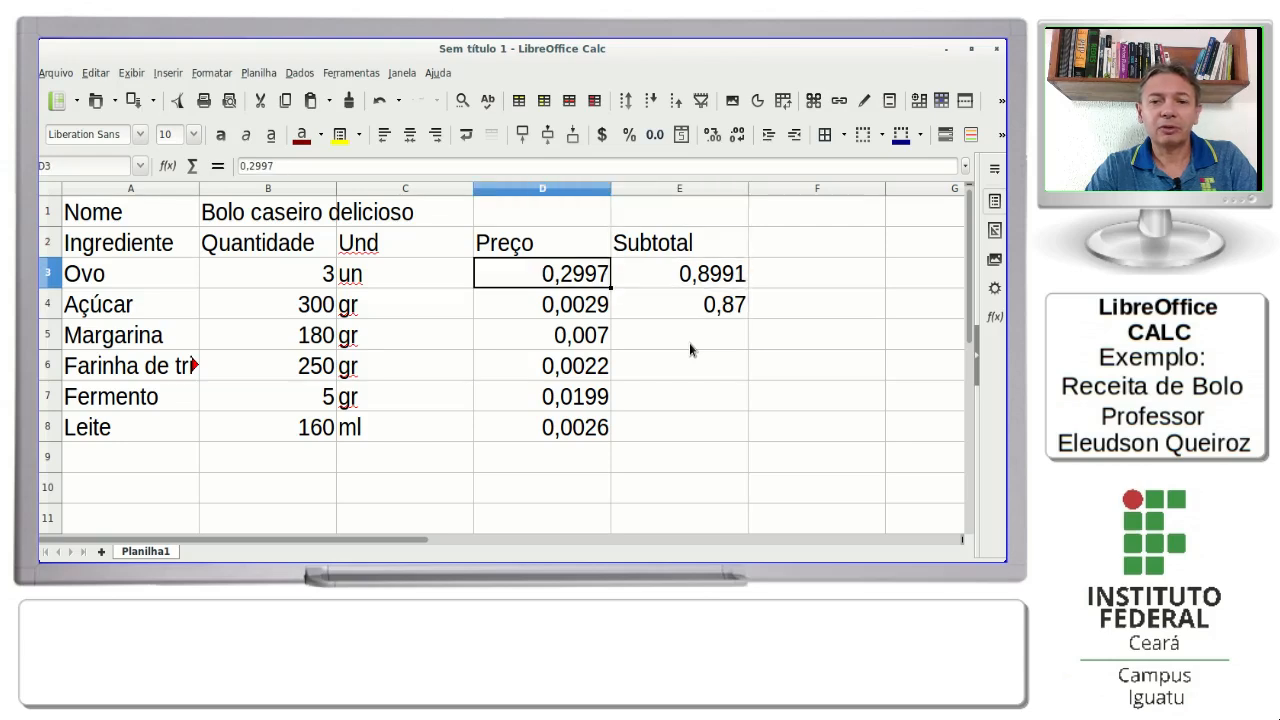
key("Right")
key("Down")
key("Down")
key("Up")
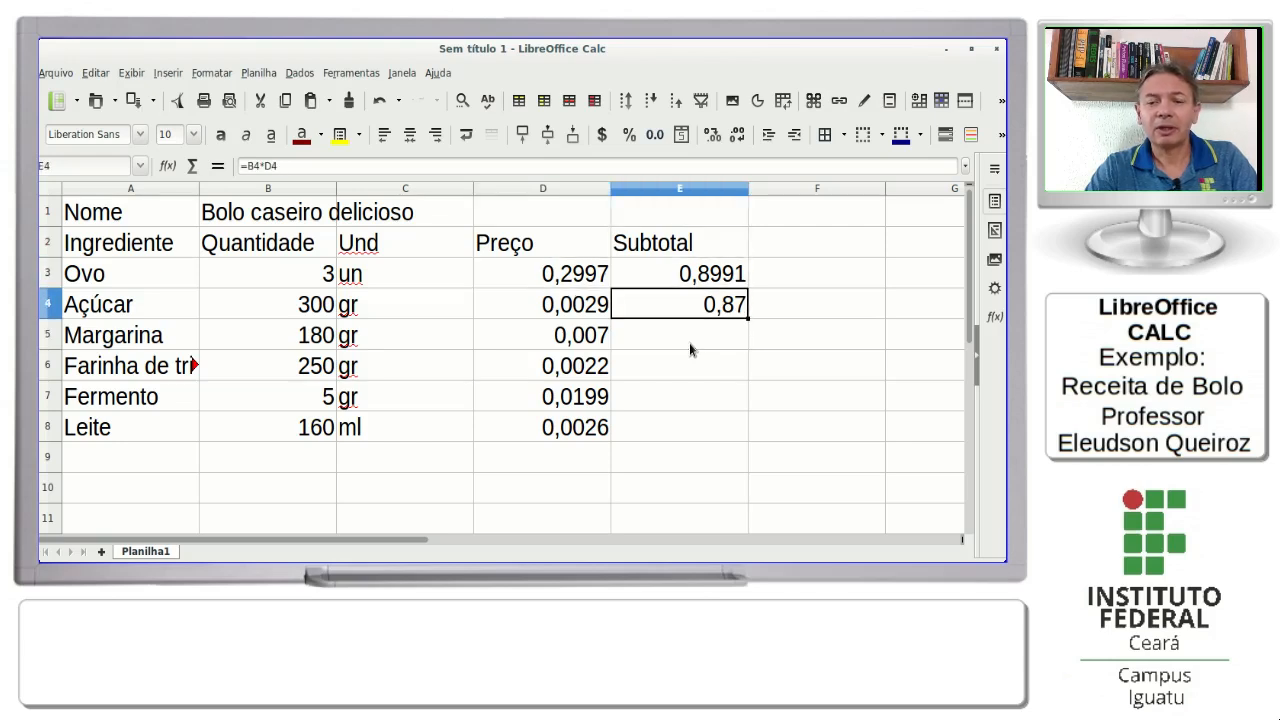
key("Down")
key("Up")
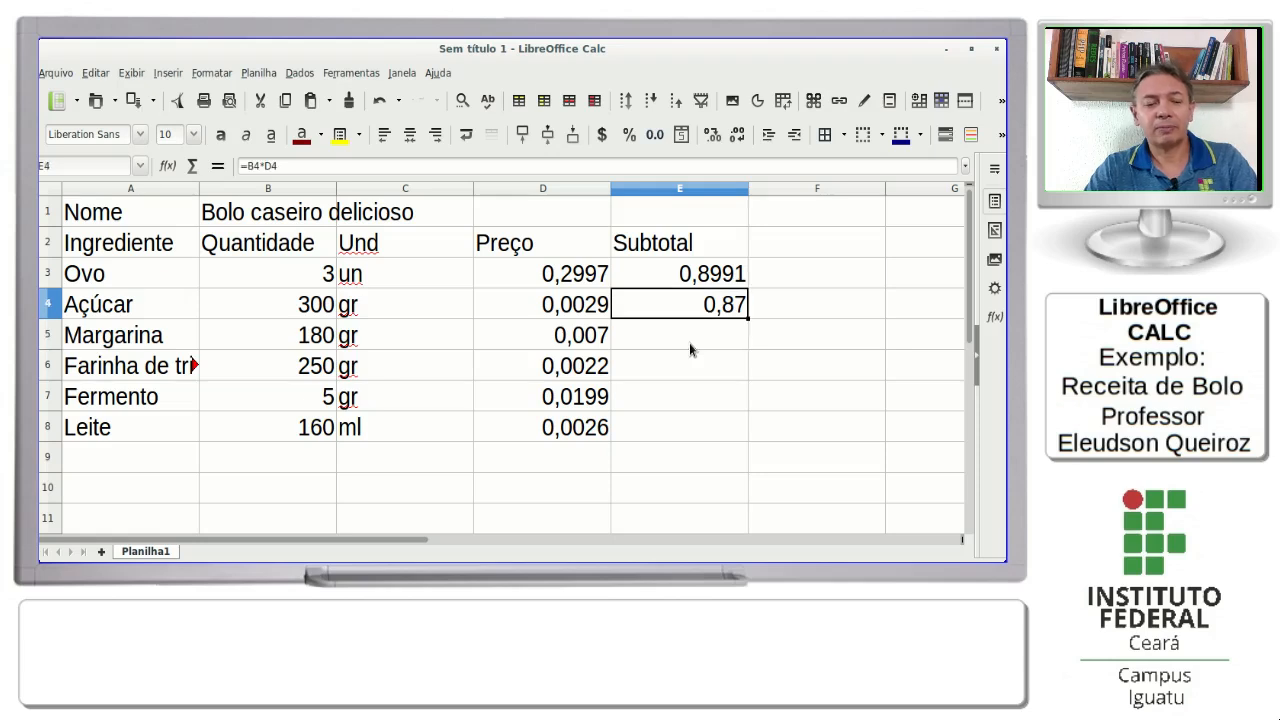
Reread the slide's instructions for copying the formula from E4 to E5 and return to cell E4 in the spreadsheet
key("alt+Tab")
key("alt+Tab")
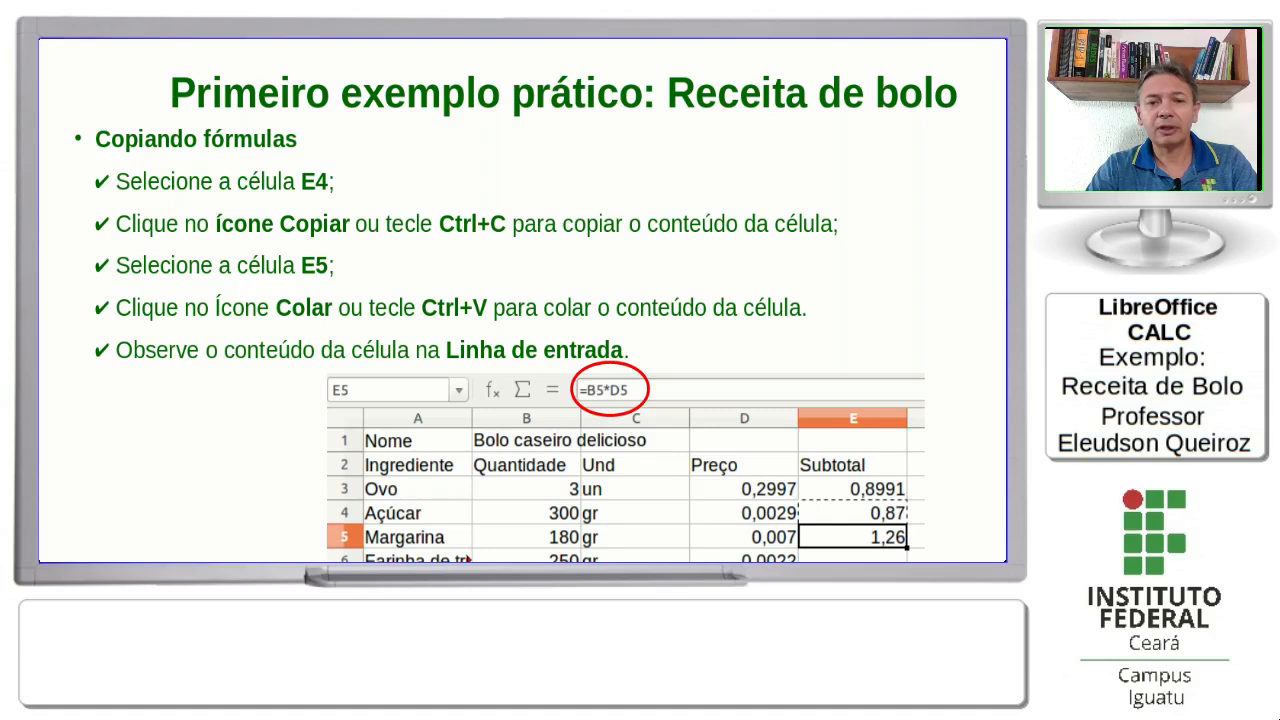
key("alt+Tab")
key("alt+Tab")
key("Down")
key("Up")
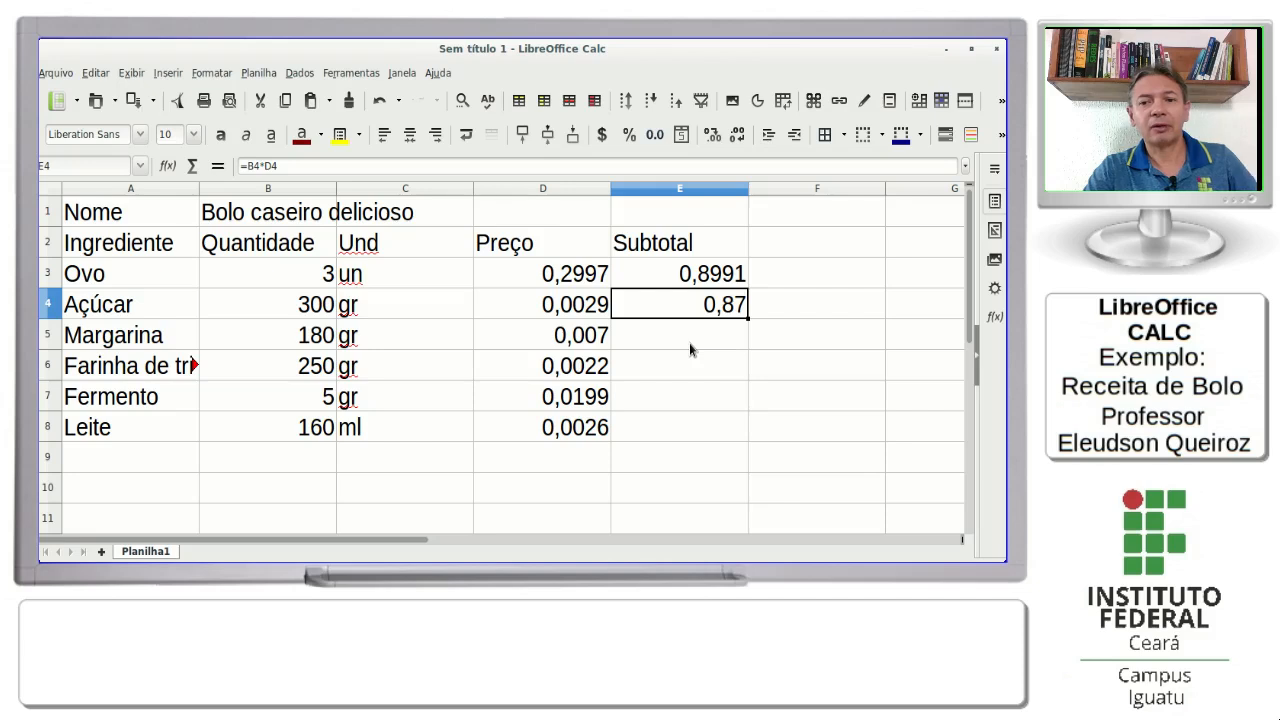
Copy the subtotal formula from cell E4 and paste it into E5 for Margarina
left_click(285, 104)
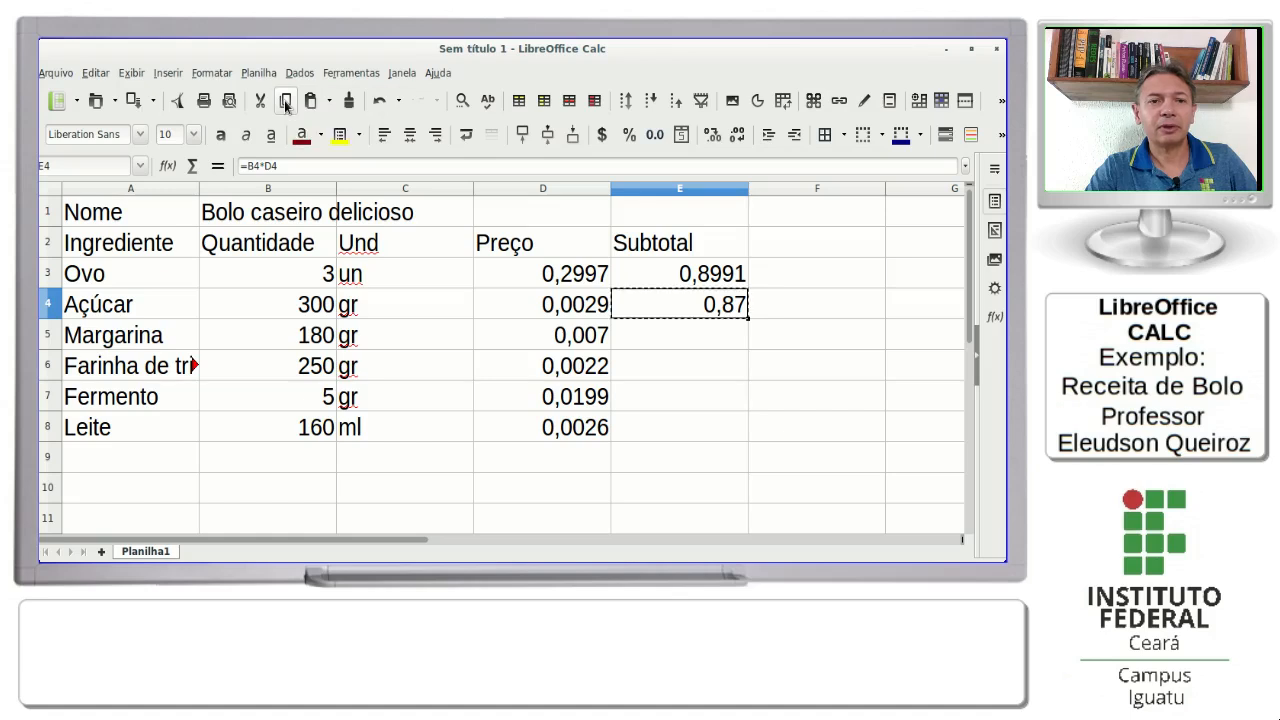
left_click(669, 340)
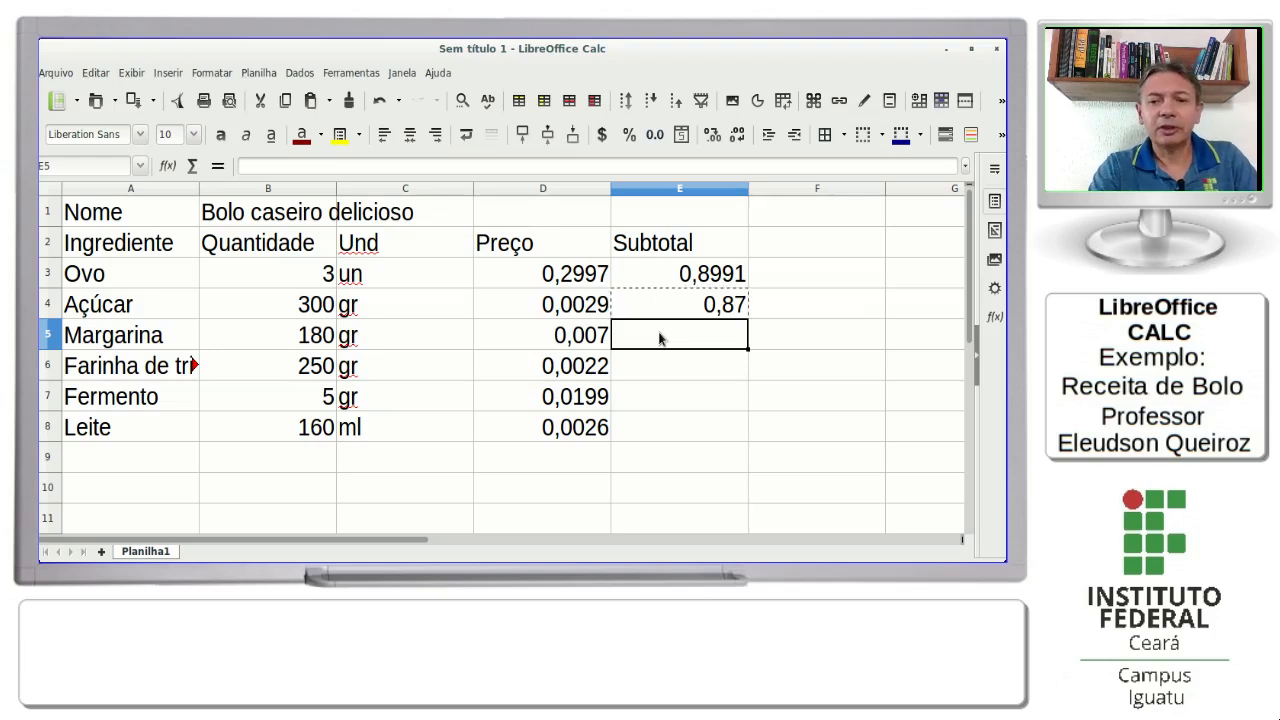
key("ctrl+v")
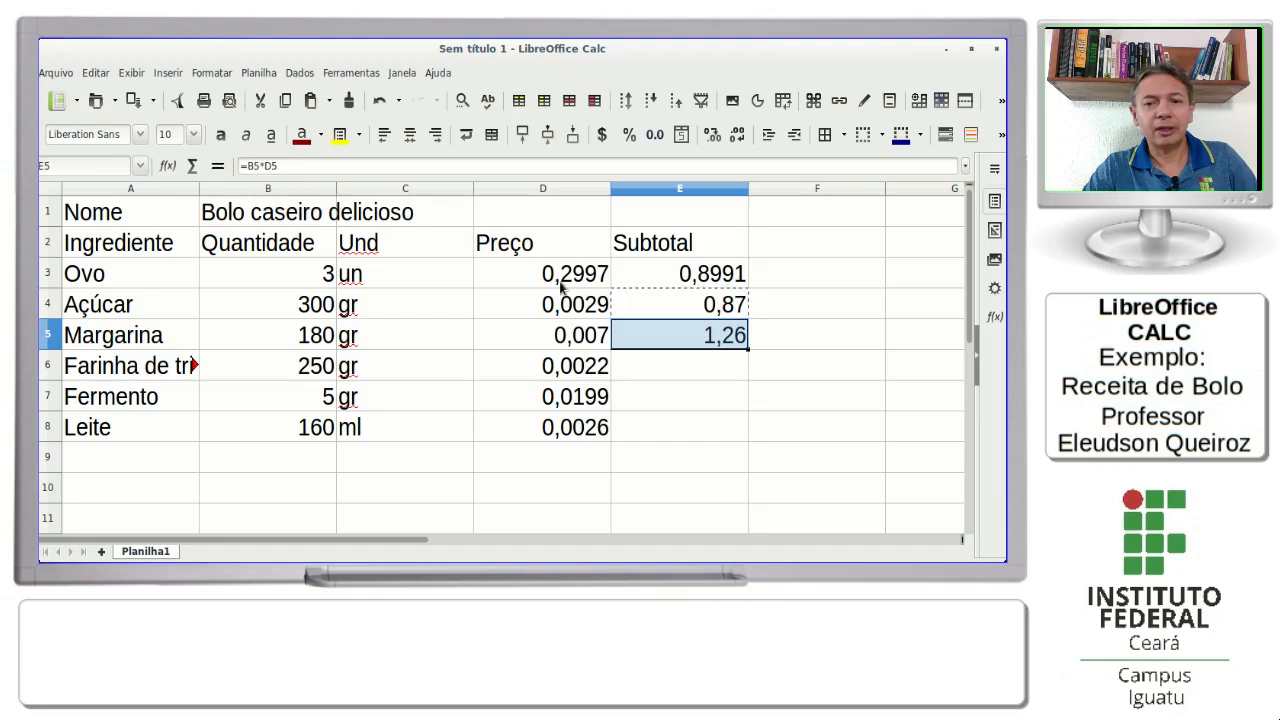
Copy cell E4 again and compare its formula with the one in E5
left_click(641, 304)
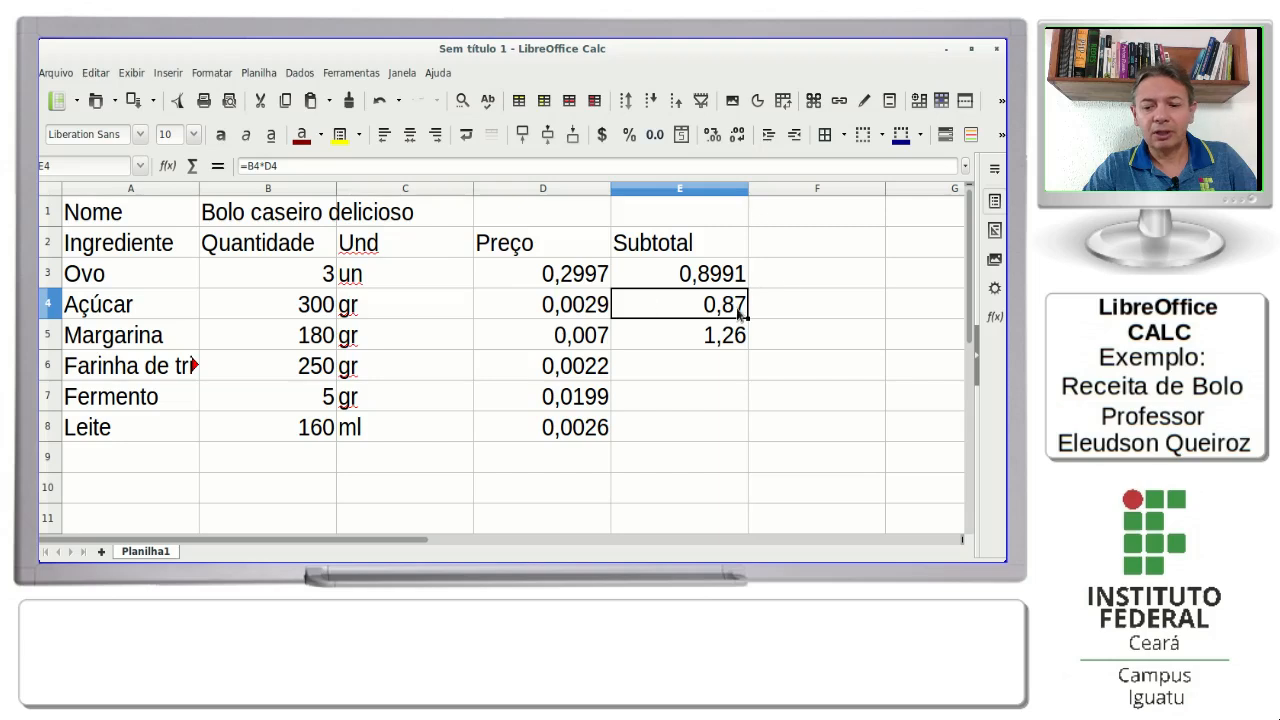
key("ctrl+c")
left_click(697, 333)
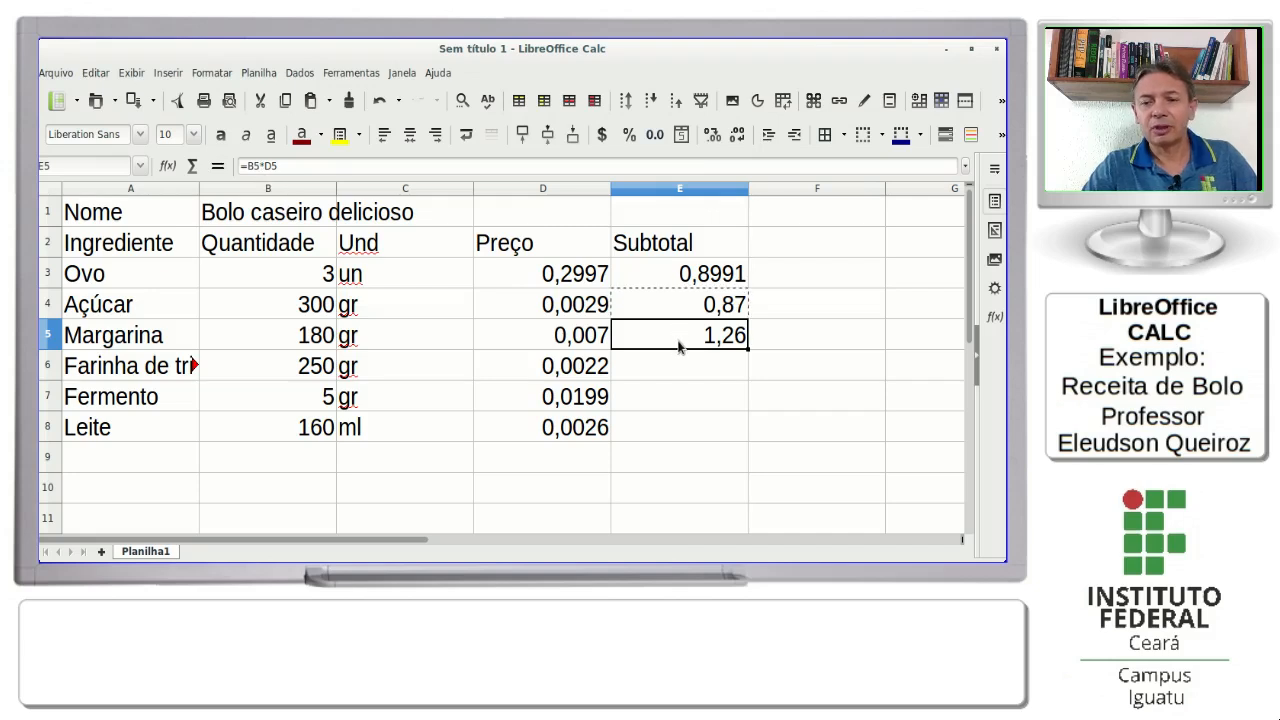
key("Down")
key("Up")
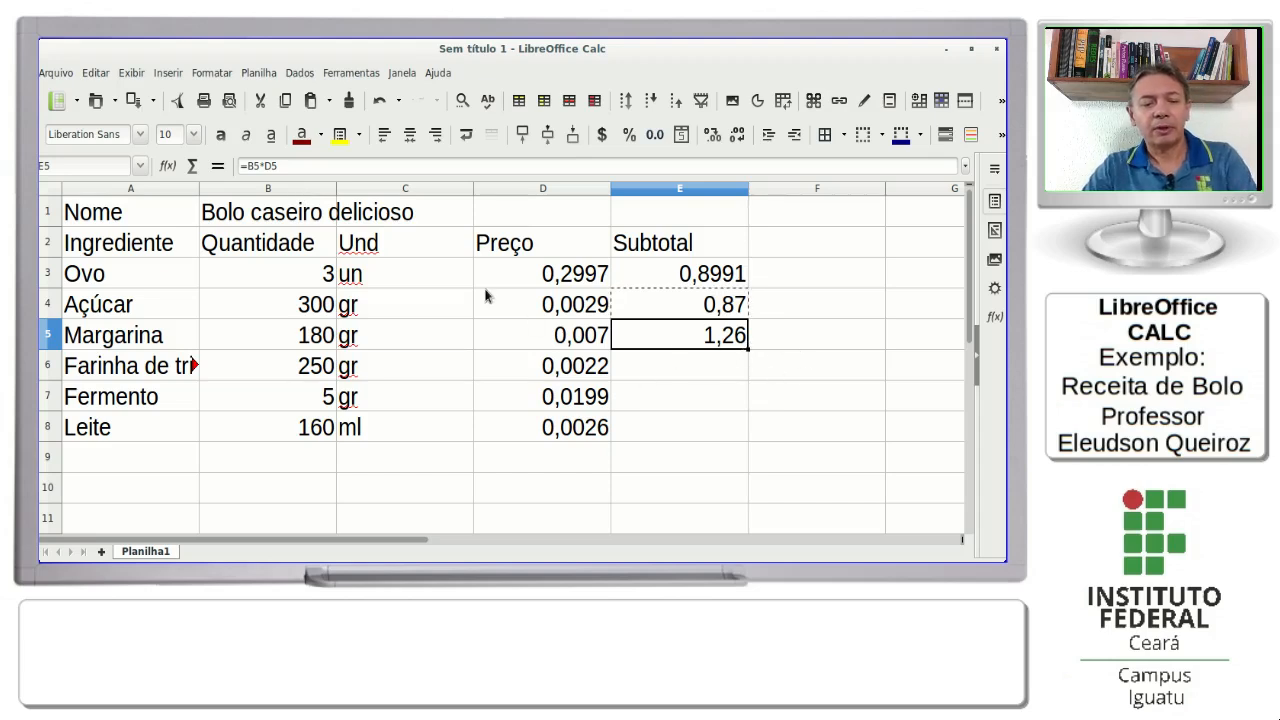
key("Down")
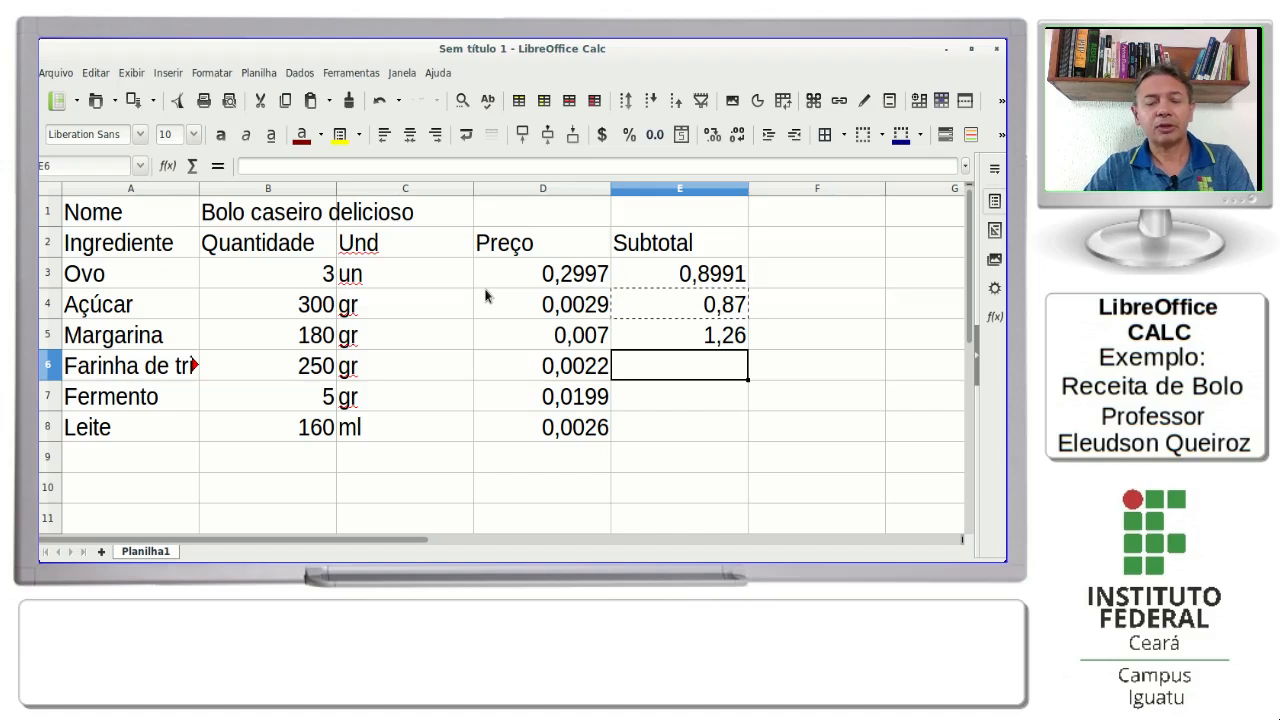
Switch to the presentation, read the slide on extending the E5 formula to E8, and return to the spreadsheet
key("alt+Tab")
key("alt+Tab")
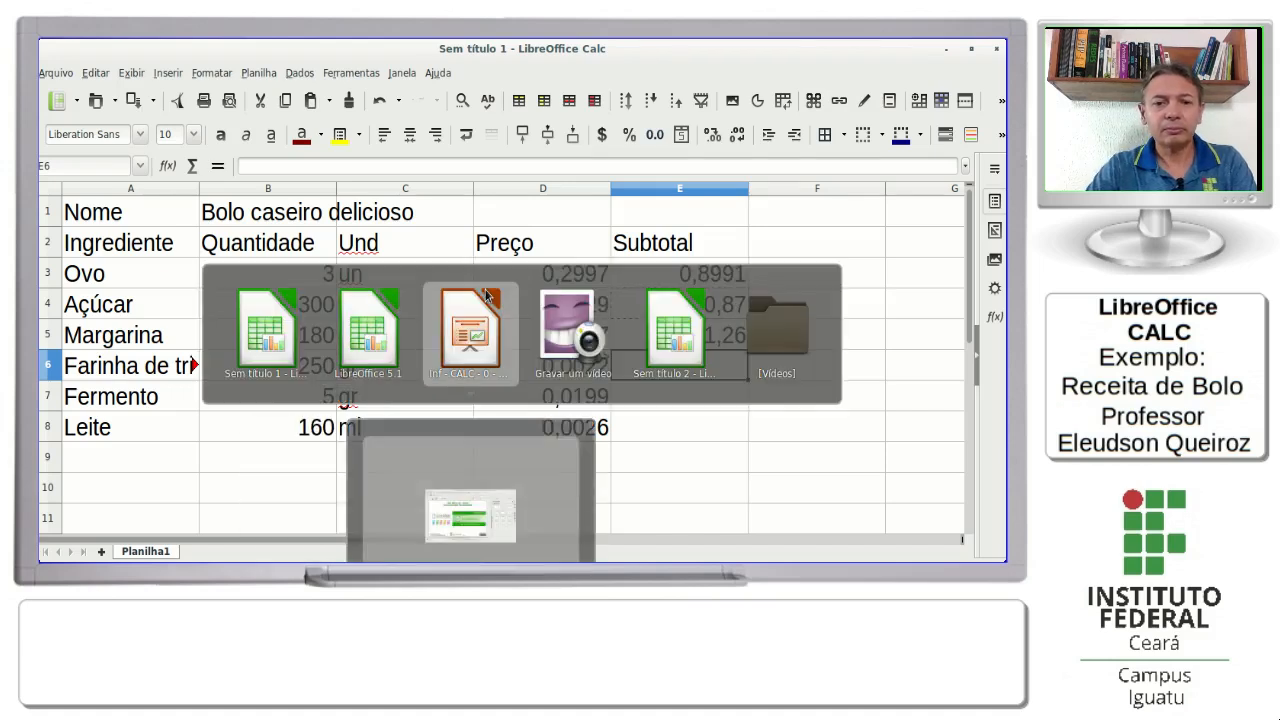
key("Right")
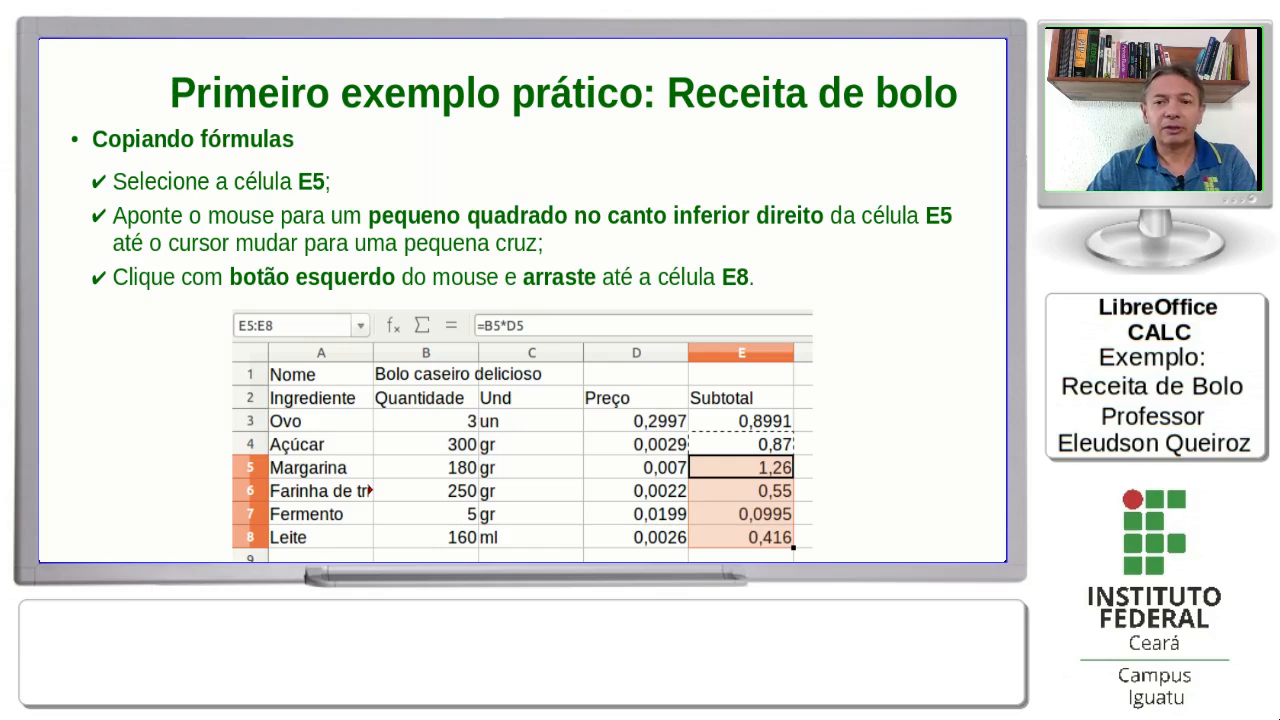
key("alt+Tab")
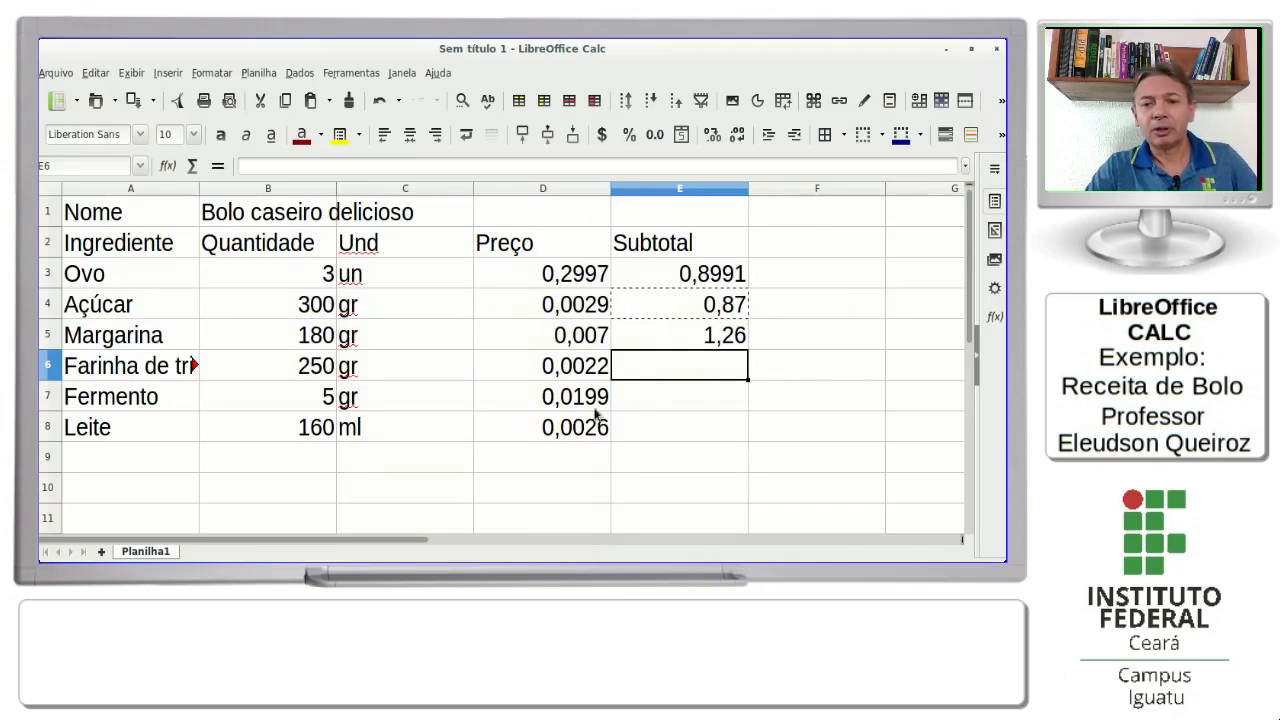
Fill the subtotal formula from cell E5 down through E8 for the remaining ingredients
left_click(722, 340)
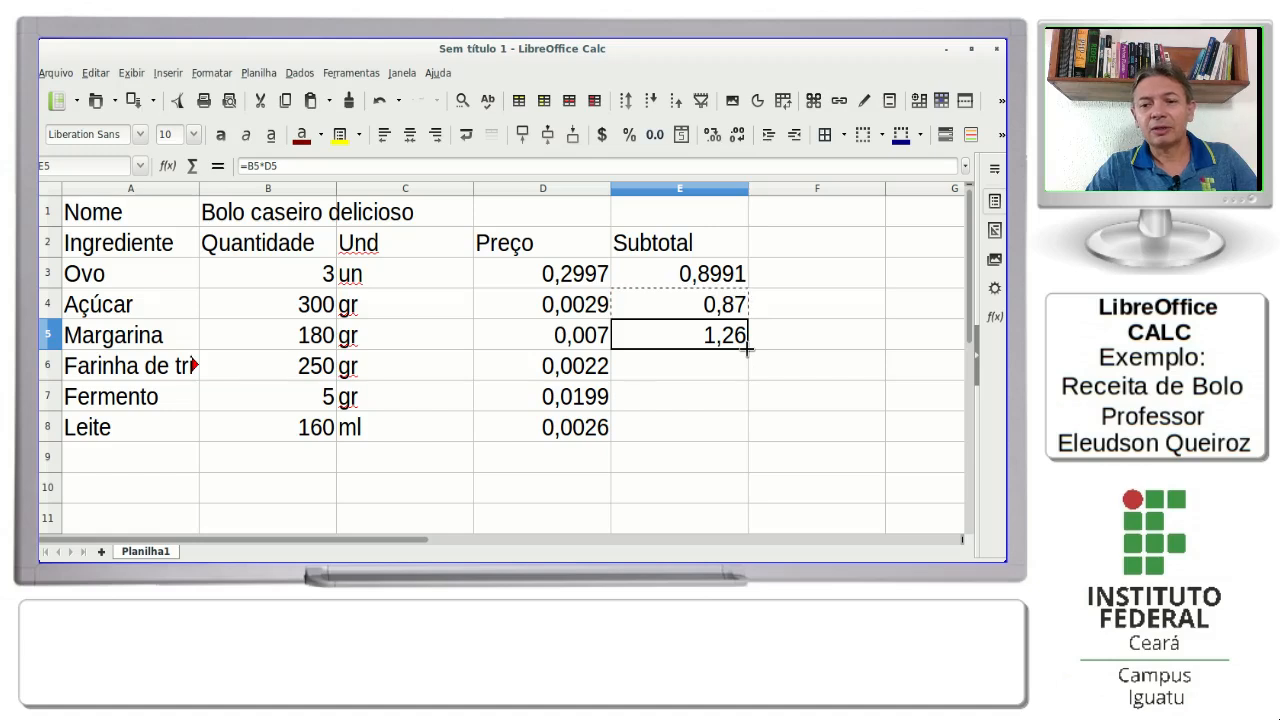
left_click_drag(746, 362, 746, 444)
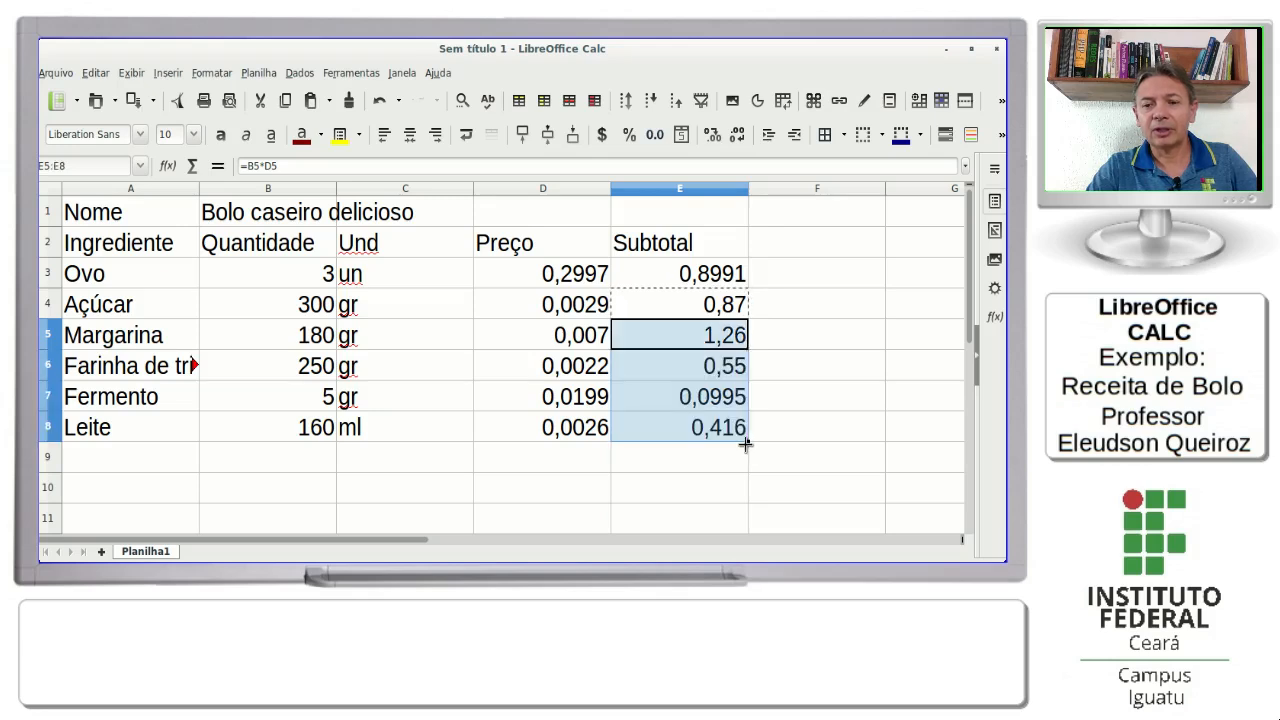
Go through the Subtotal column cell by cell and inspect how each formula refers to its own row
left_click(735, 372)
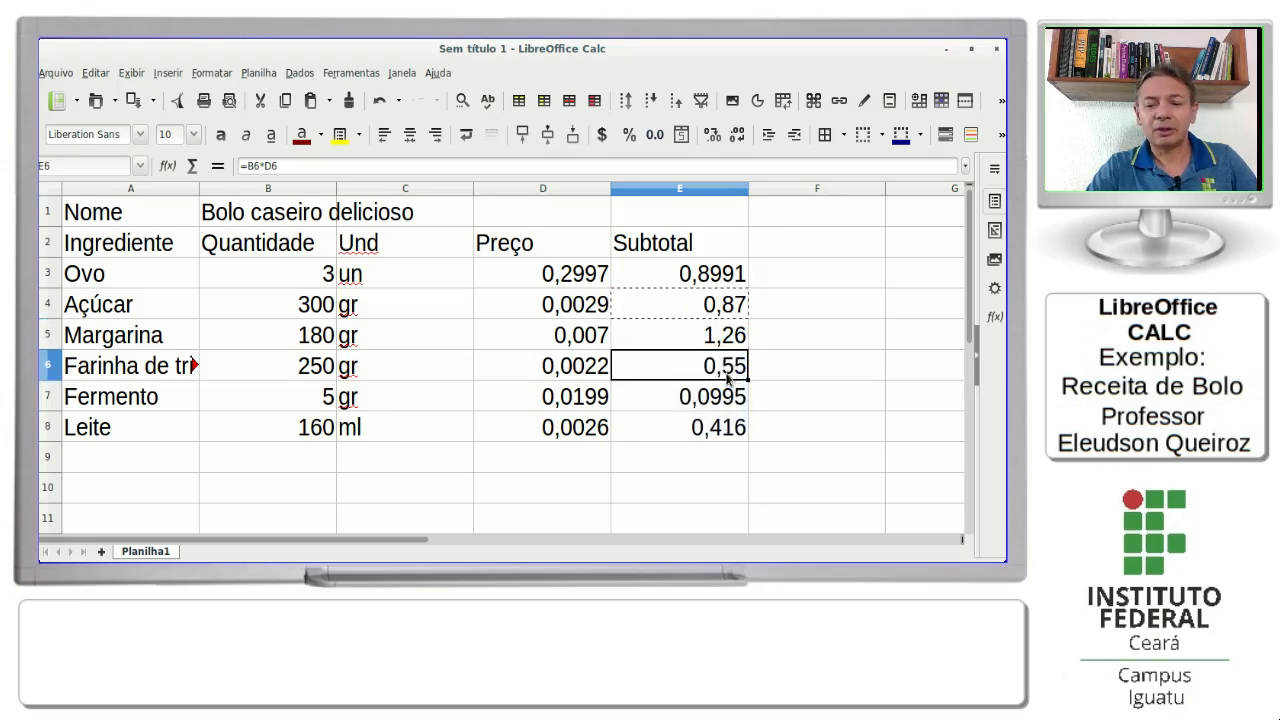
key("Down")
key("Down")
key("Up")
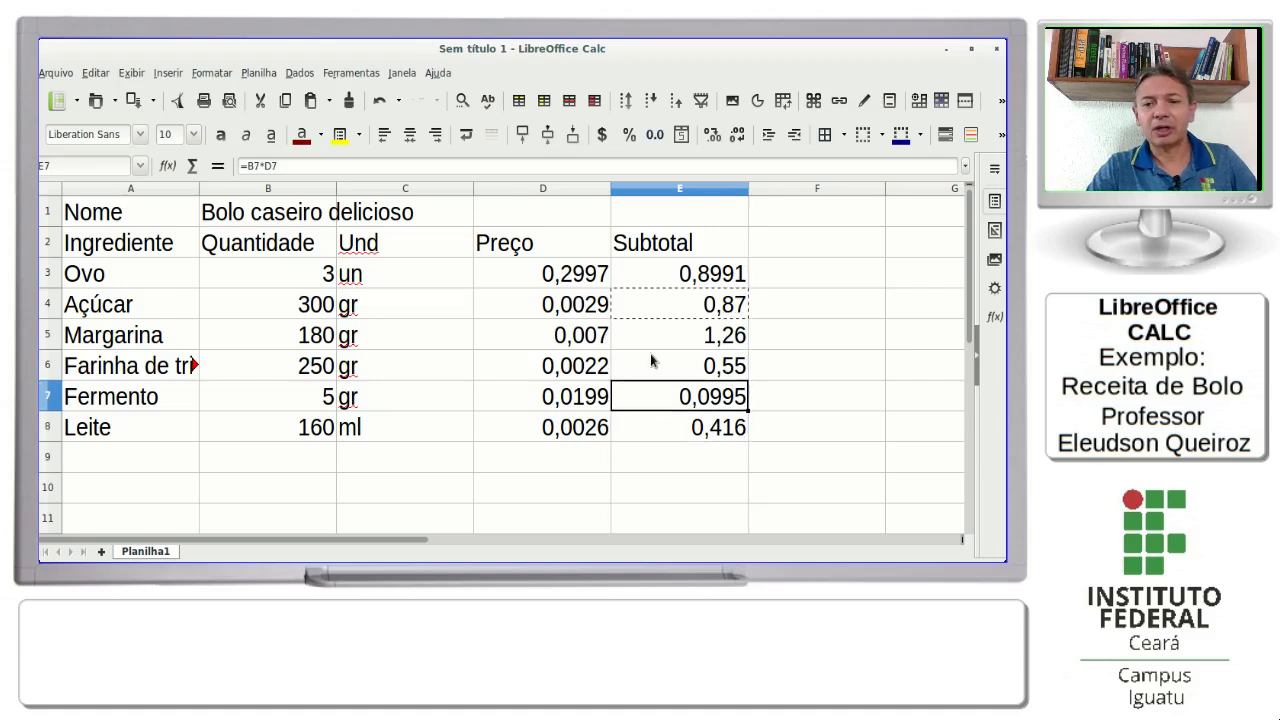
key("Down")
key("Up")
key("Up")
key("Up")
key("Up")
key("Up")
key("Down")
key("Down")
key("Down")
key("Down")
key("Down")
key("Up")
key("Up")
key("Up")
key("Down")
key("Down")
key("Down")
key("Up")
key("Up")
key("Up")
key("Up")
key("Down")
key("Down")
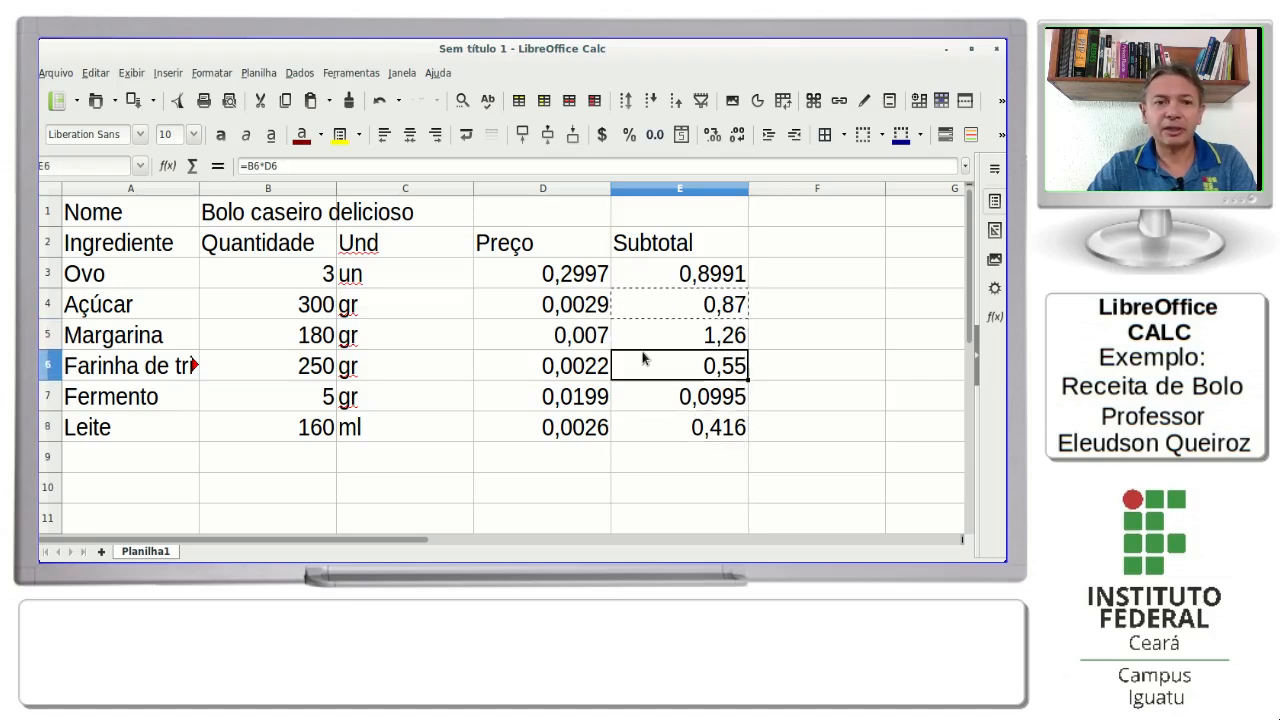
key("Down")
key("Down")
key("Up")
key("Up")
key("Down")
key("Down")
key("Up")
key("Up")
key("Up")
Switch to the presentation, read the slide on the recipe total, and return to the spreadsheet
key("alt+Tab")
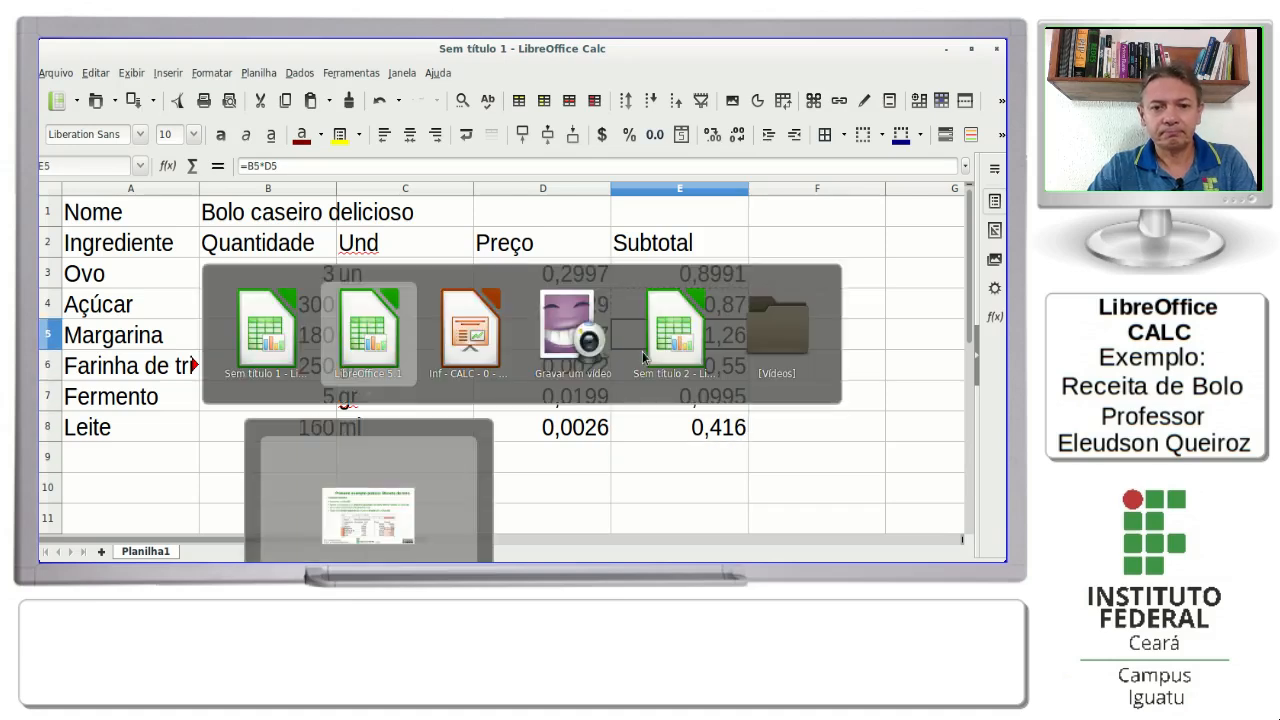
key("Right")
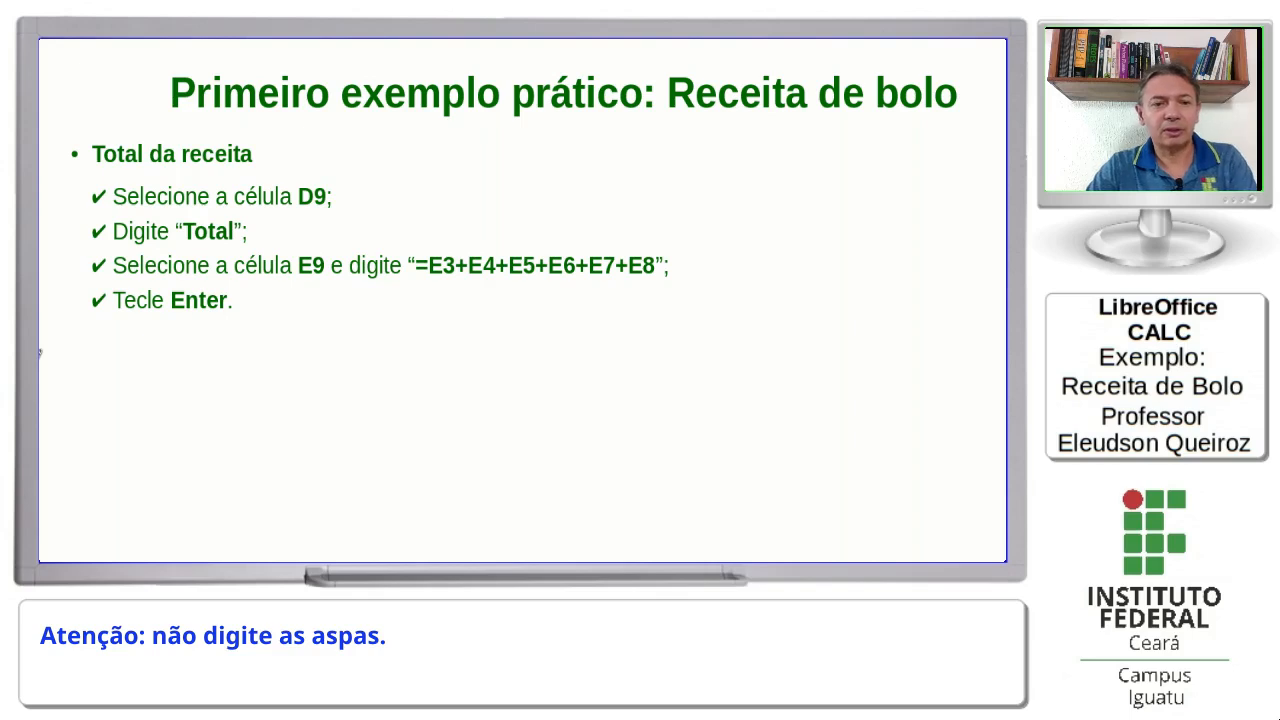
key("alt+Tab")
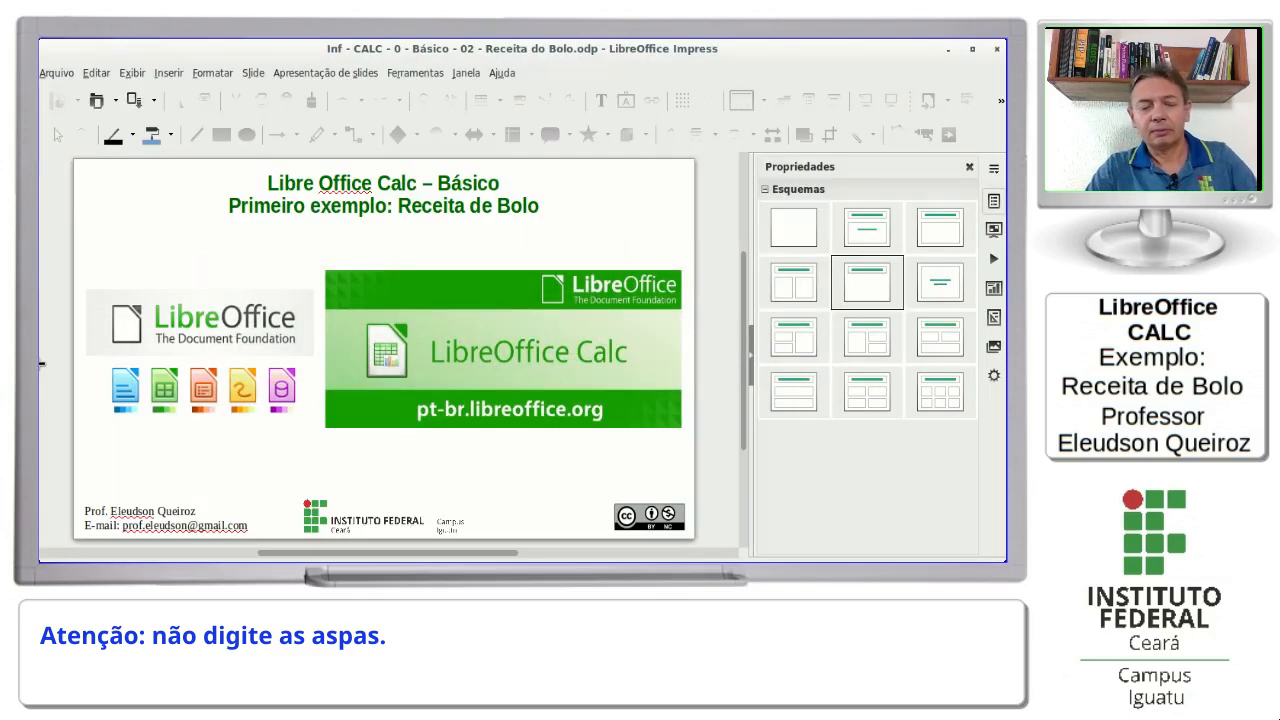
key("alt+Tab")
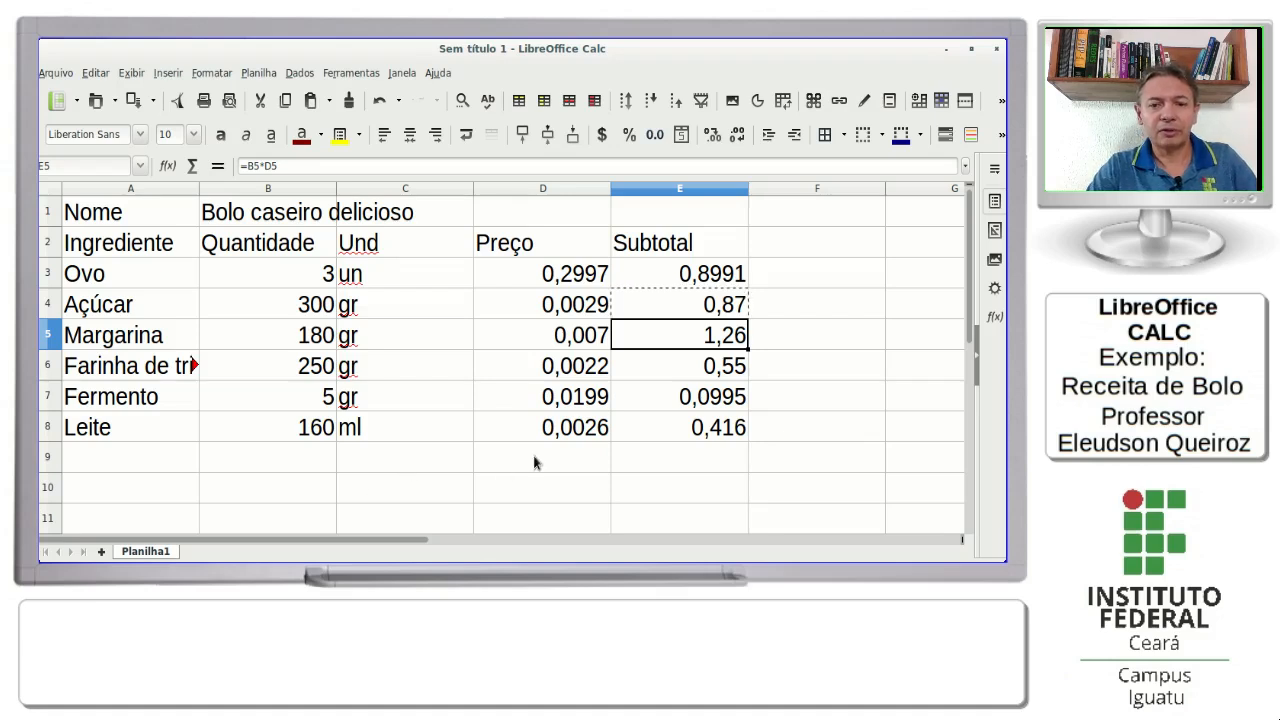
Add the label Total in cell D9, below the last price
left_click(502, 462)
type("Total")
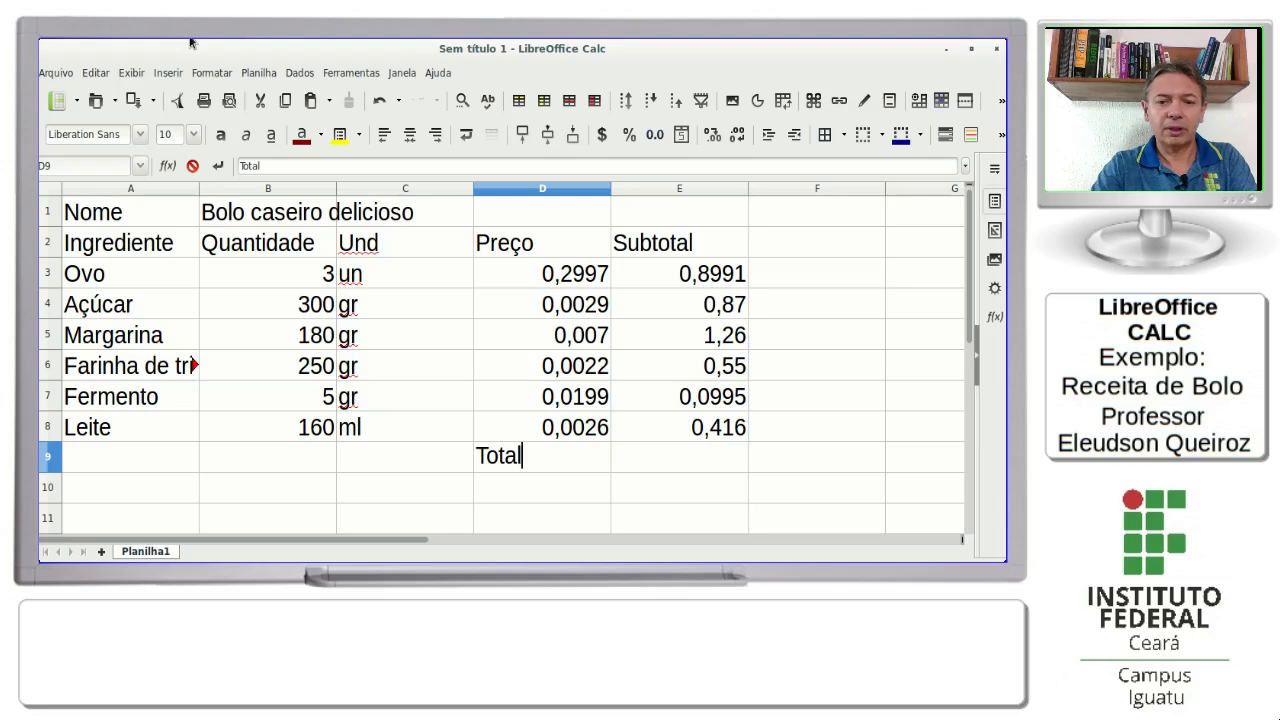
key("Return")
Enter a formula in E9 that adds the subtotals one by one: =E3+E4+E5+E6+E7+E8
key("Up")
key("Right")
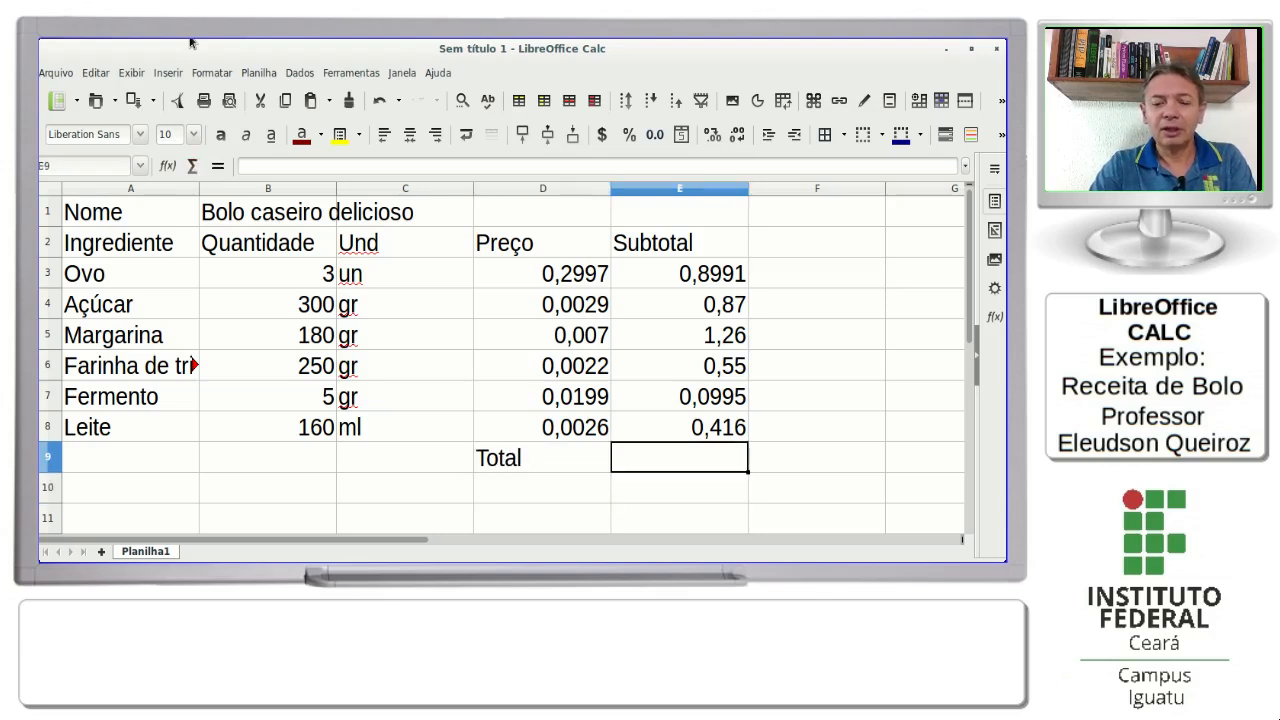
type("=")
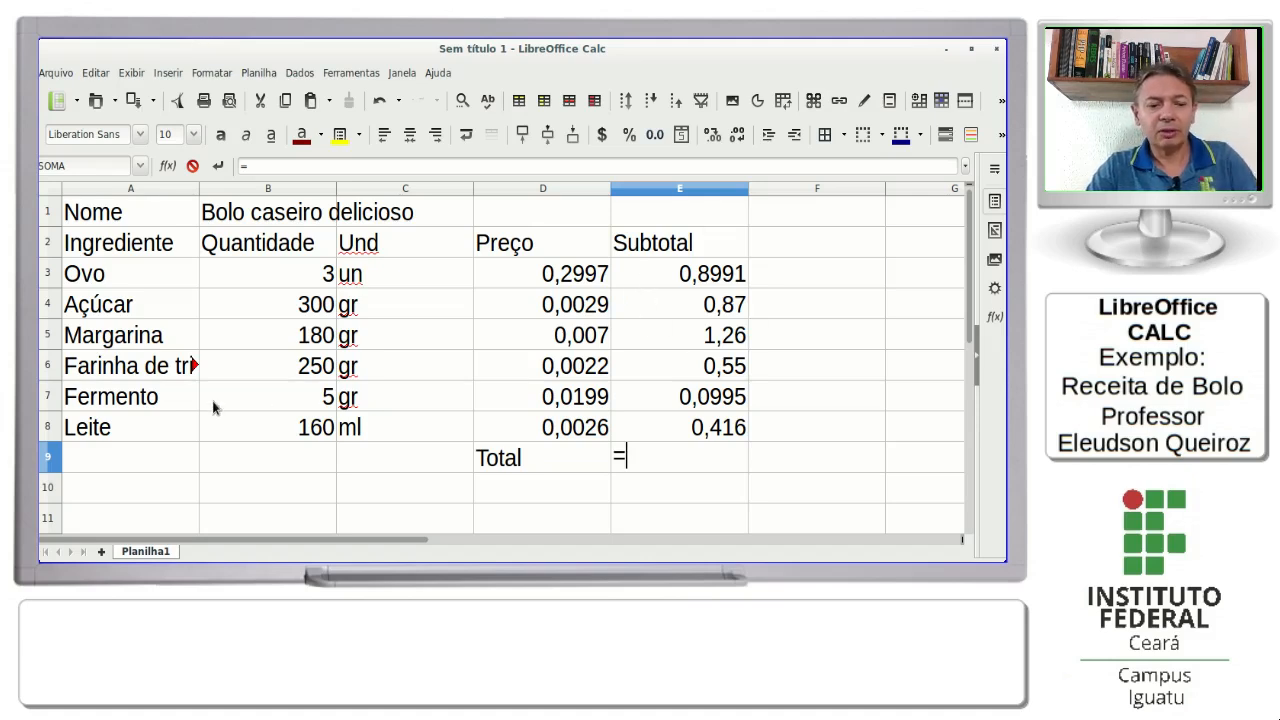
type("e3")
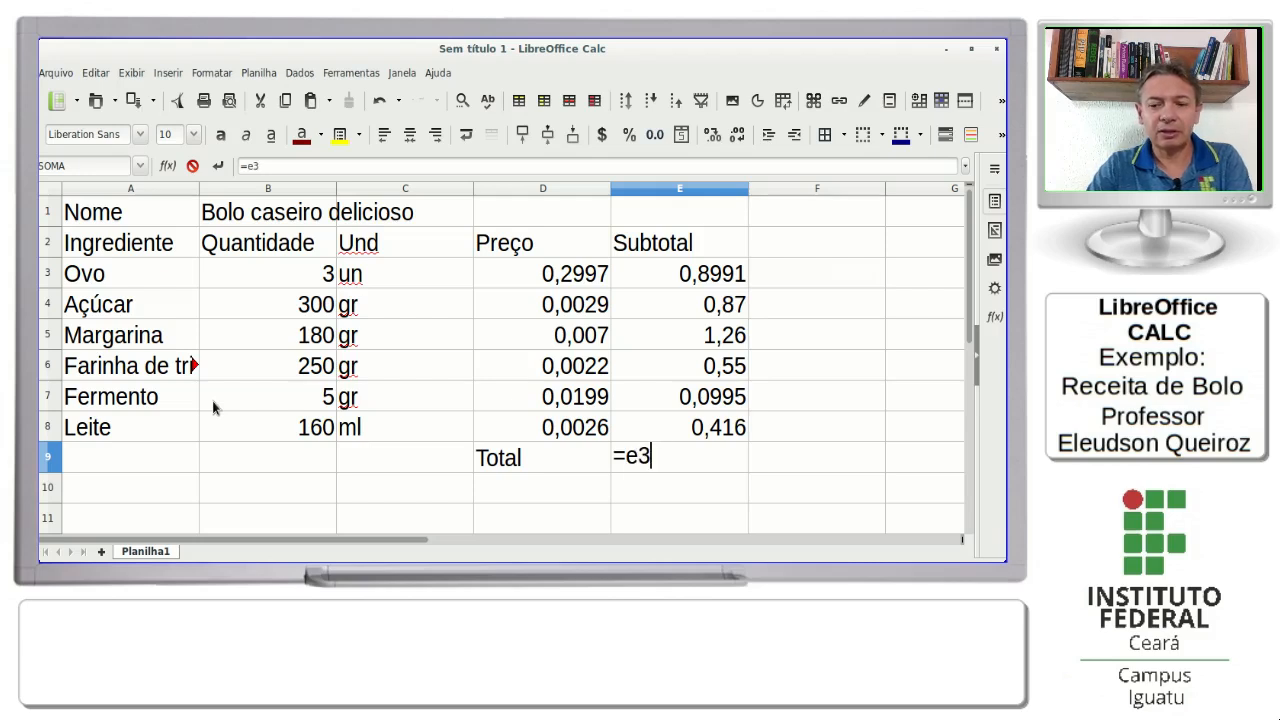
type("+e4")
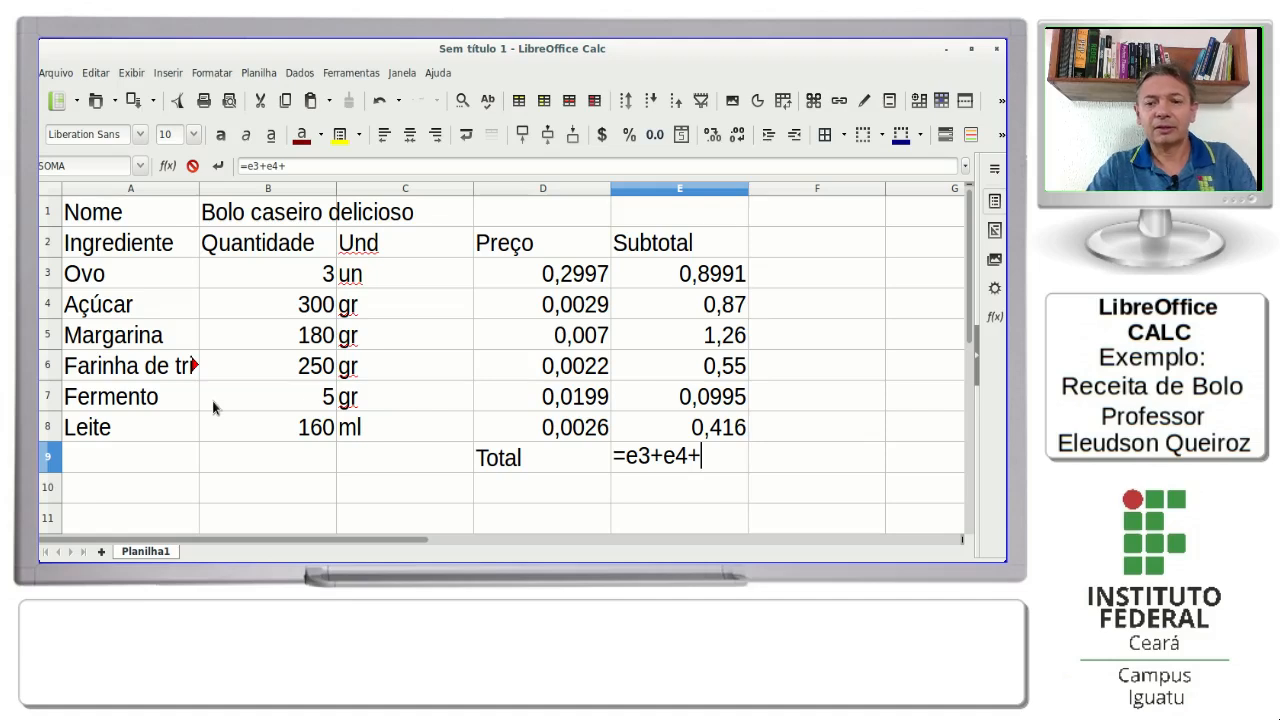
type("+")
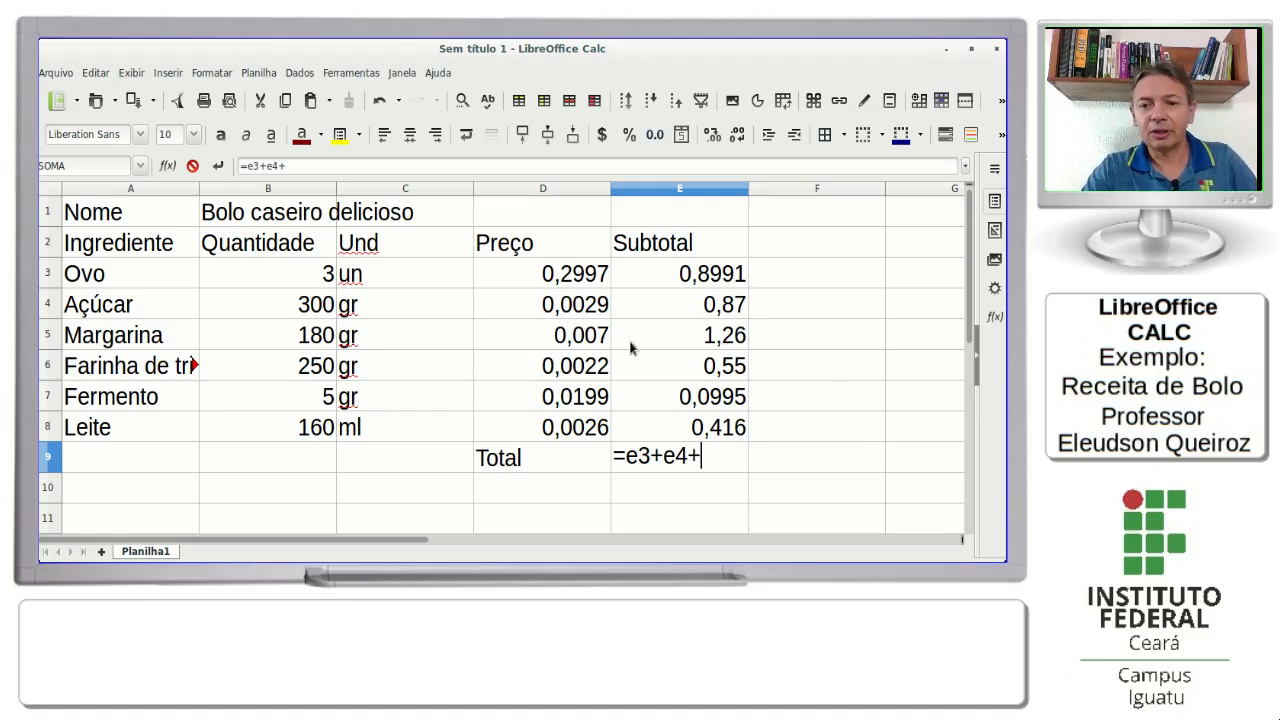
left_click(651, 335)
type("+")
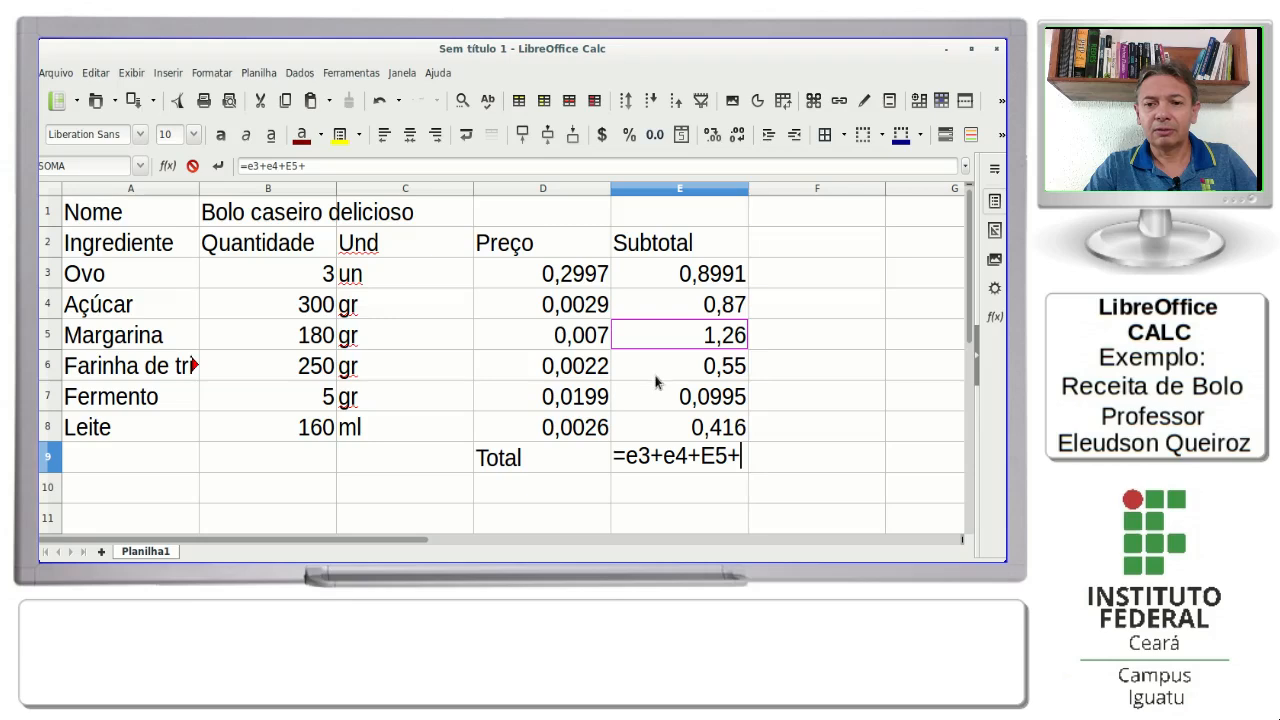
left_click(655, 366)
type("+")
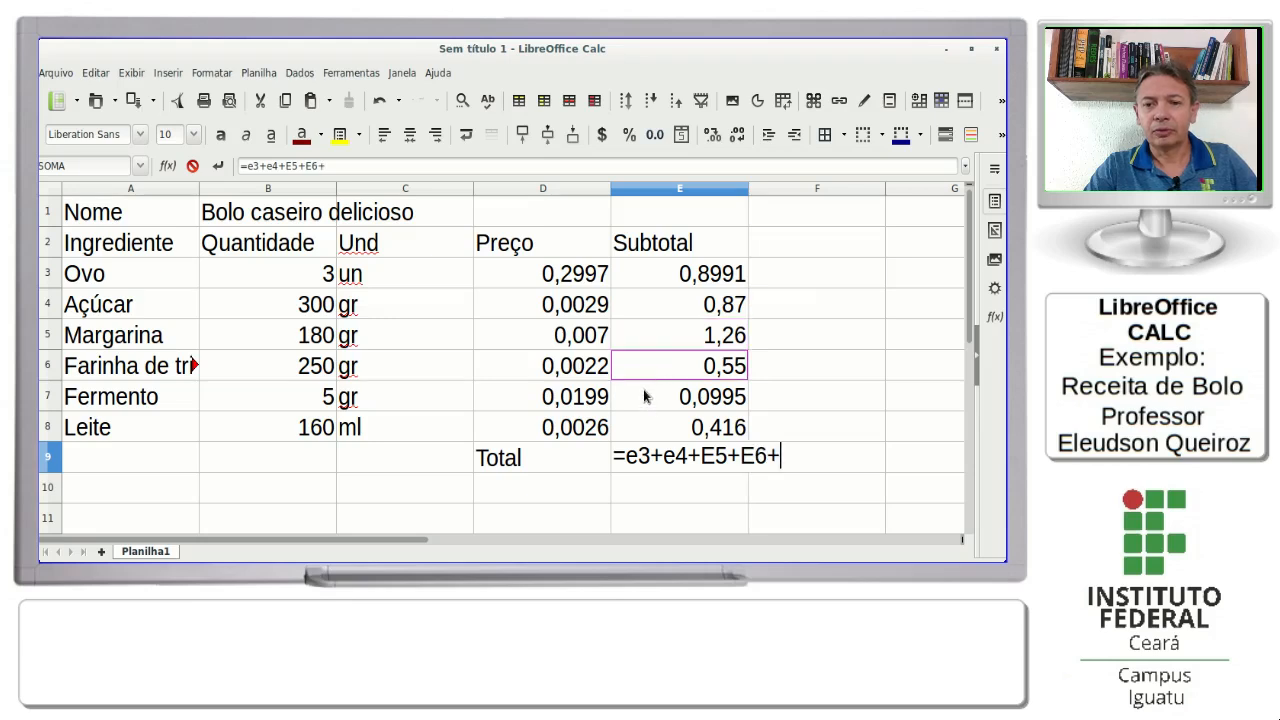
left_click(644, 394)
type("+")
left_click(641, 428)
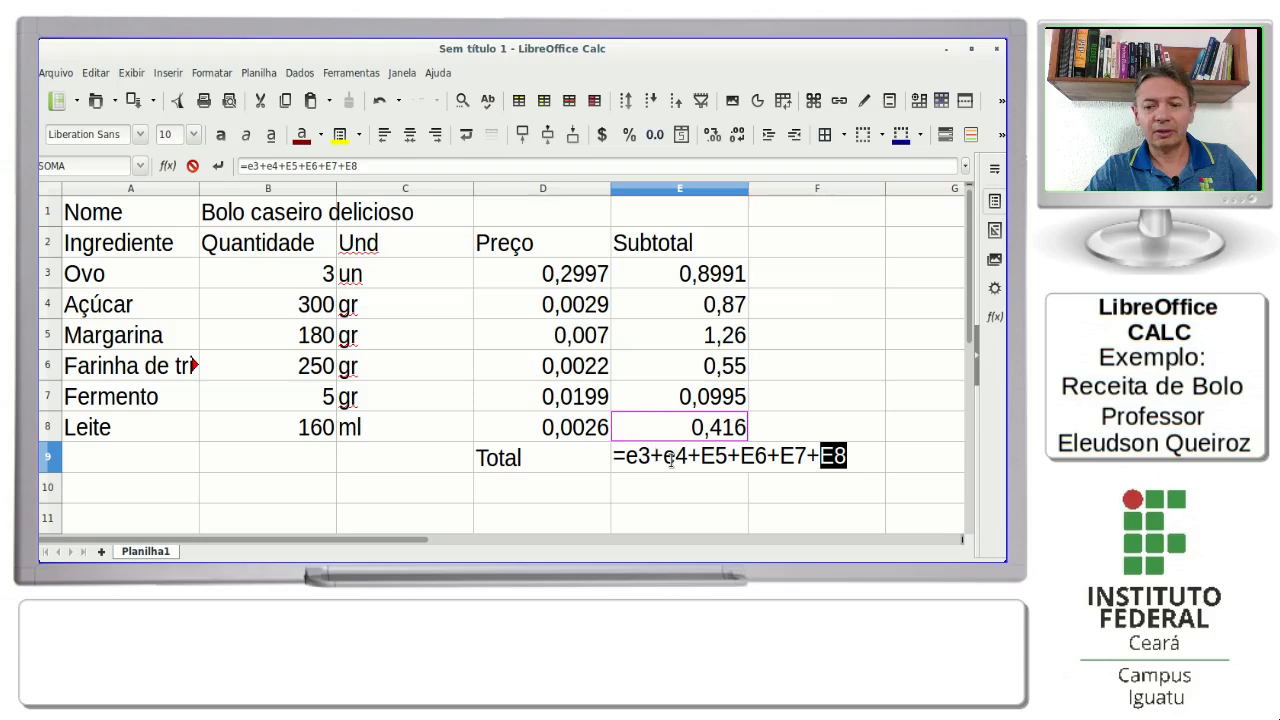
key("Return")
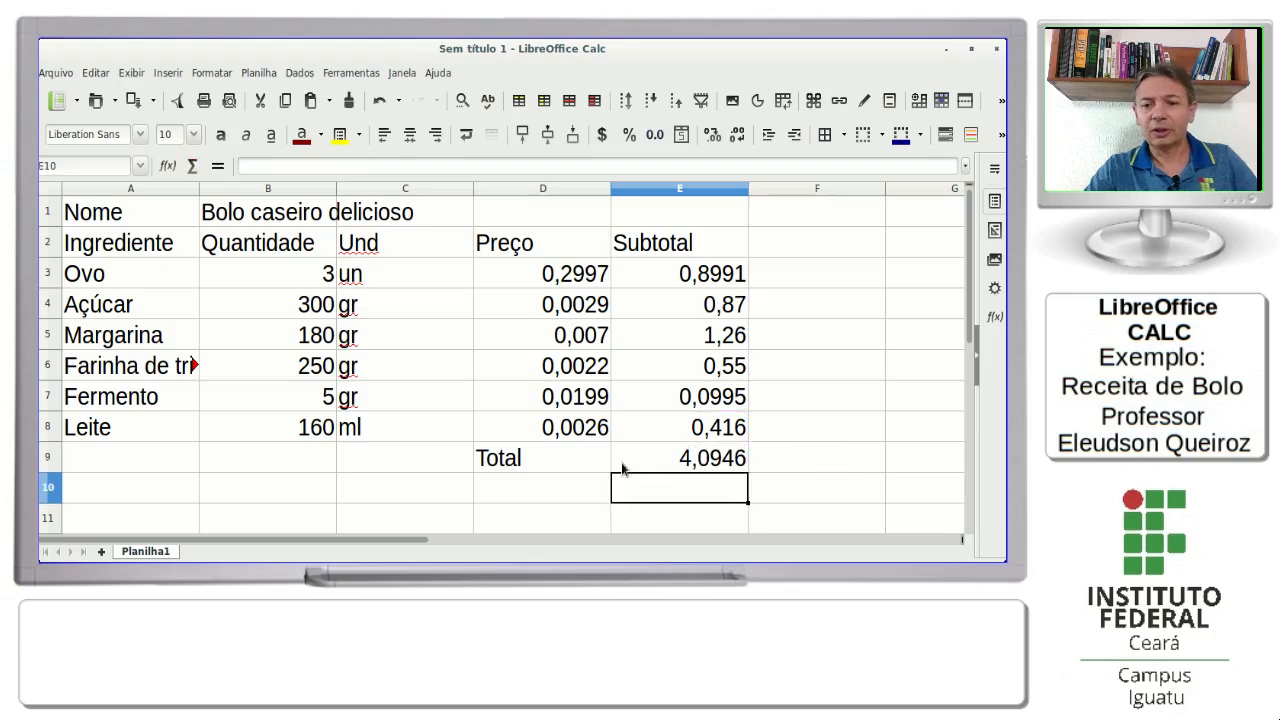
Switch to the presentation, mark the Subtotal range on the soma() function slide, and return to the spreadsheet
left_click(683, 455)
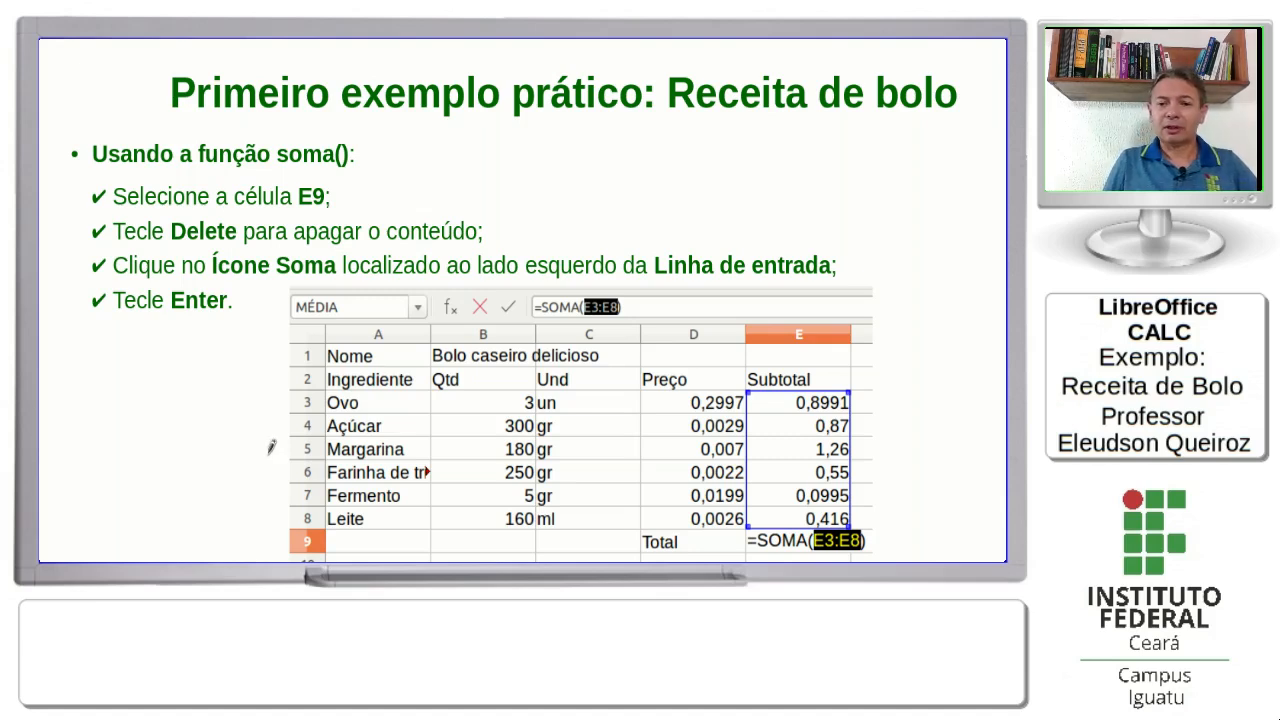
mouse_move(874, 392)
left_mouse_down()
mouse_move(887, 490)
mouse_move(866, 530)
left_mouse_up()
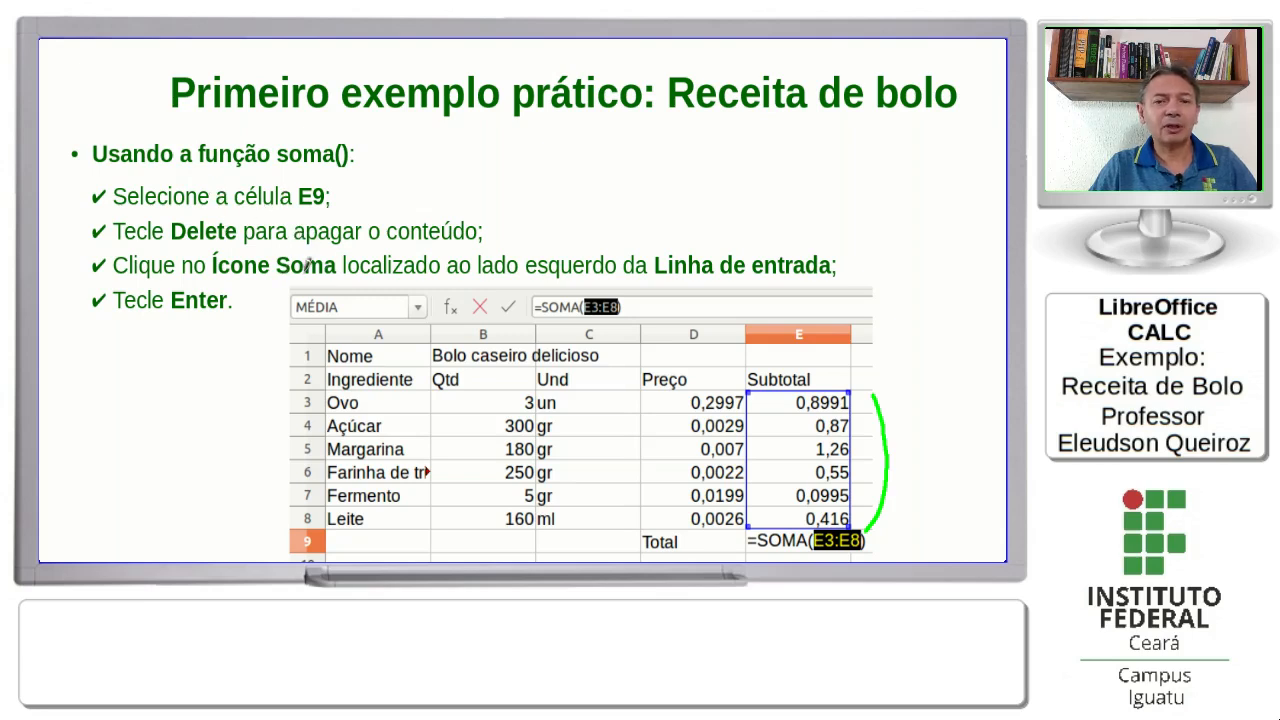
key("alt+Tab")
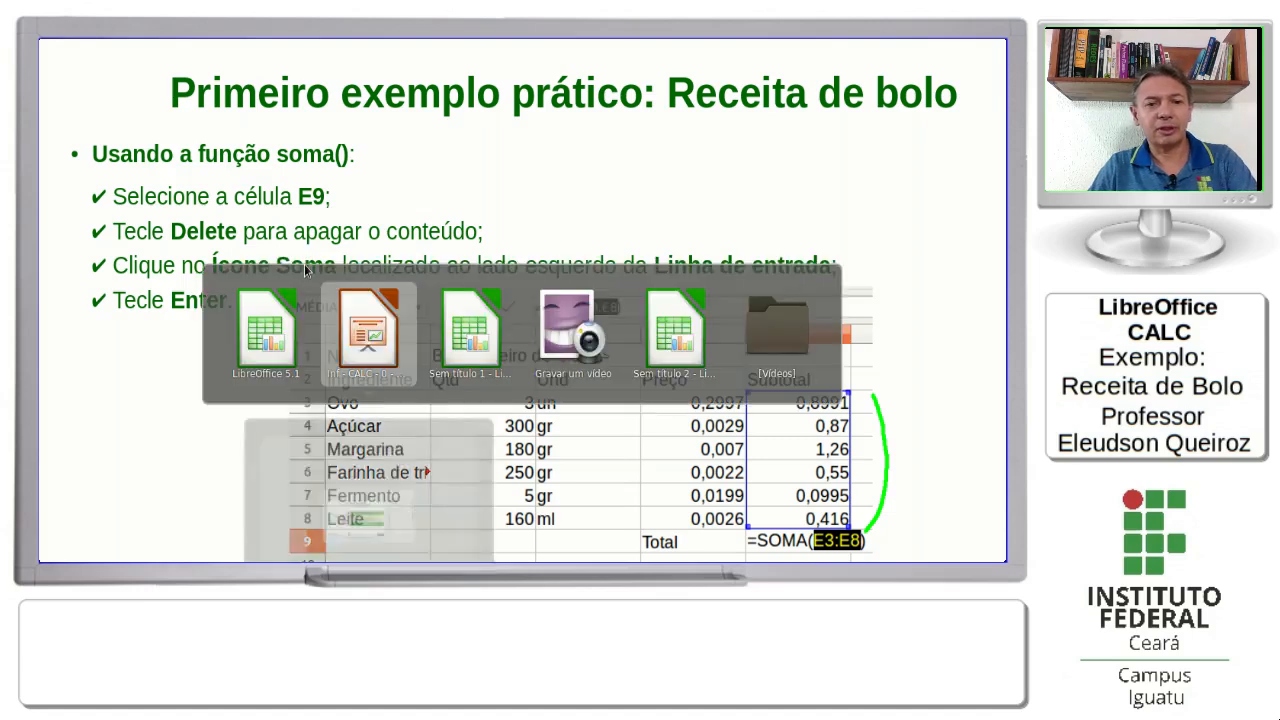
key("alt+Tab")
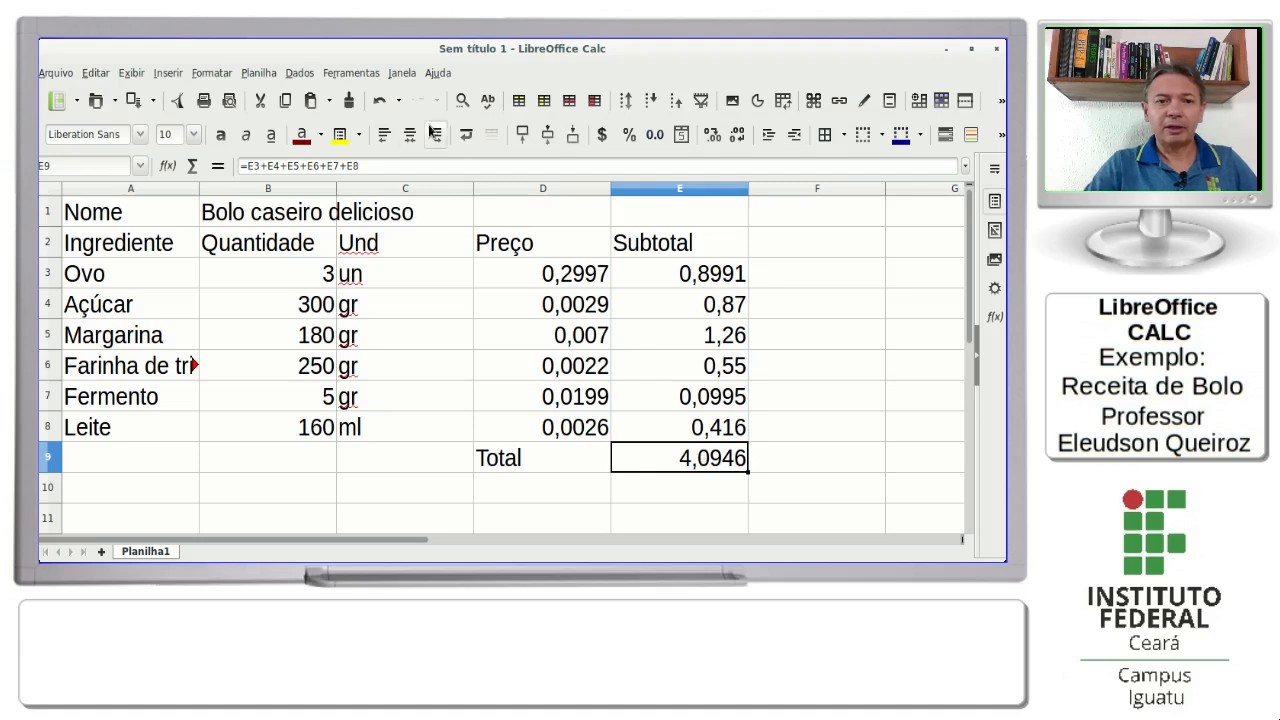
Replace the cell-by-cell addition in E9 with the sum function =SOMA(E3:E8)
key("F2")
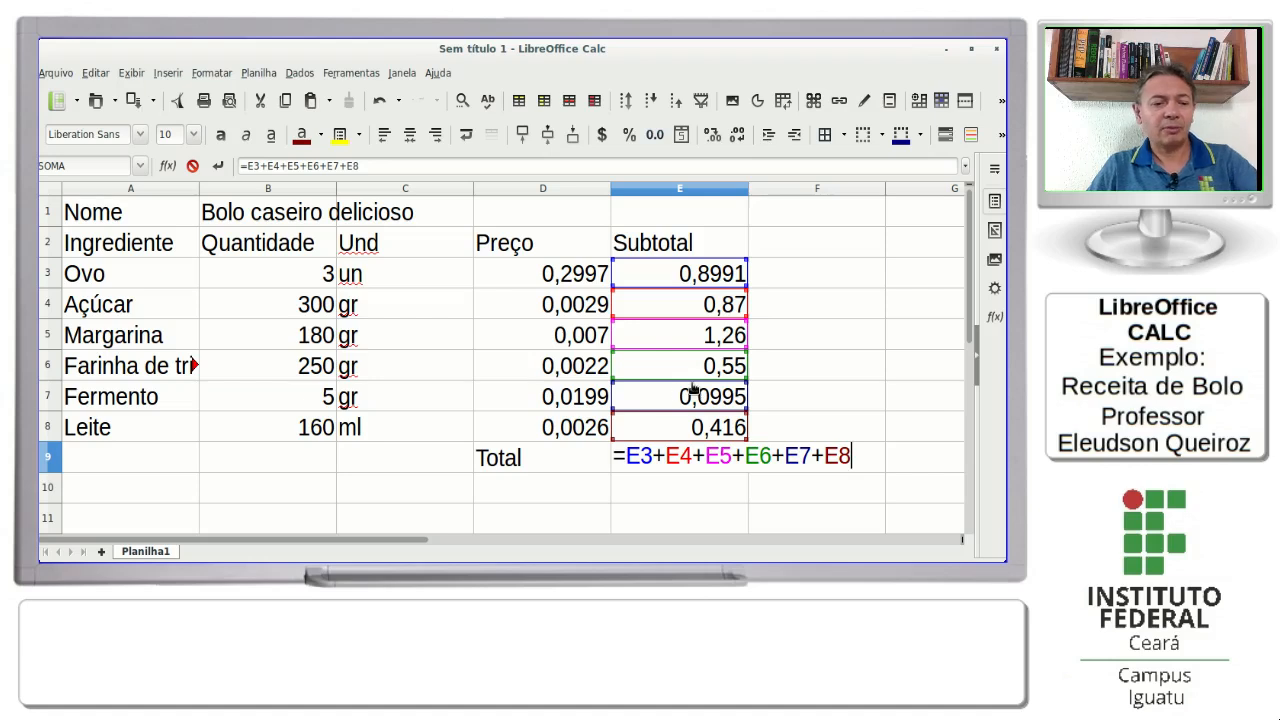
key("Return")
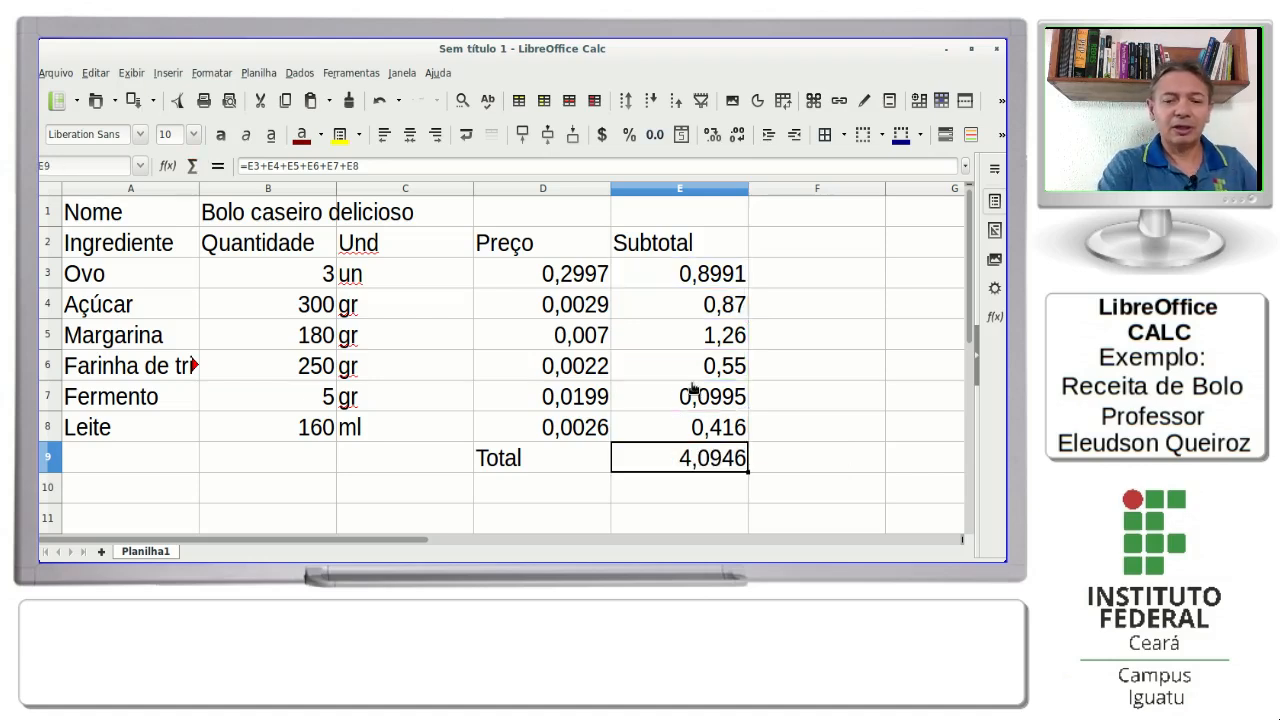
key("Delete")
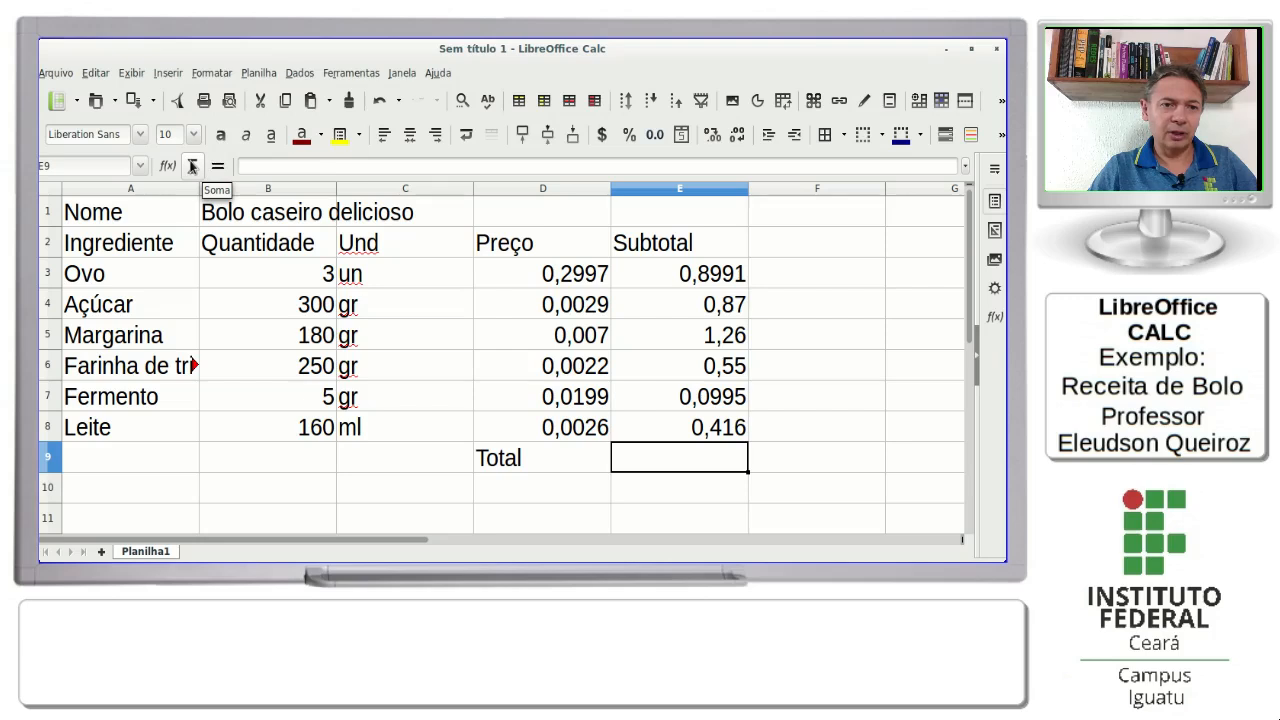
left_click(192, 166)
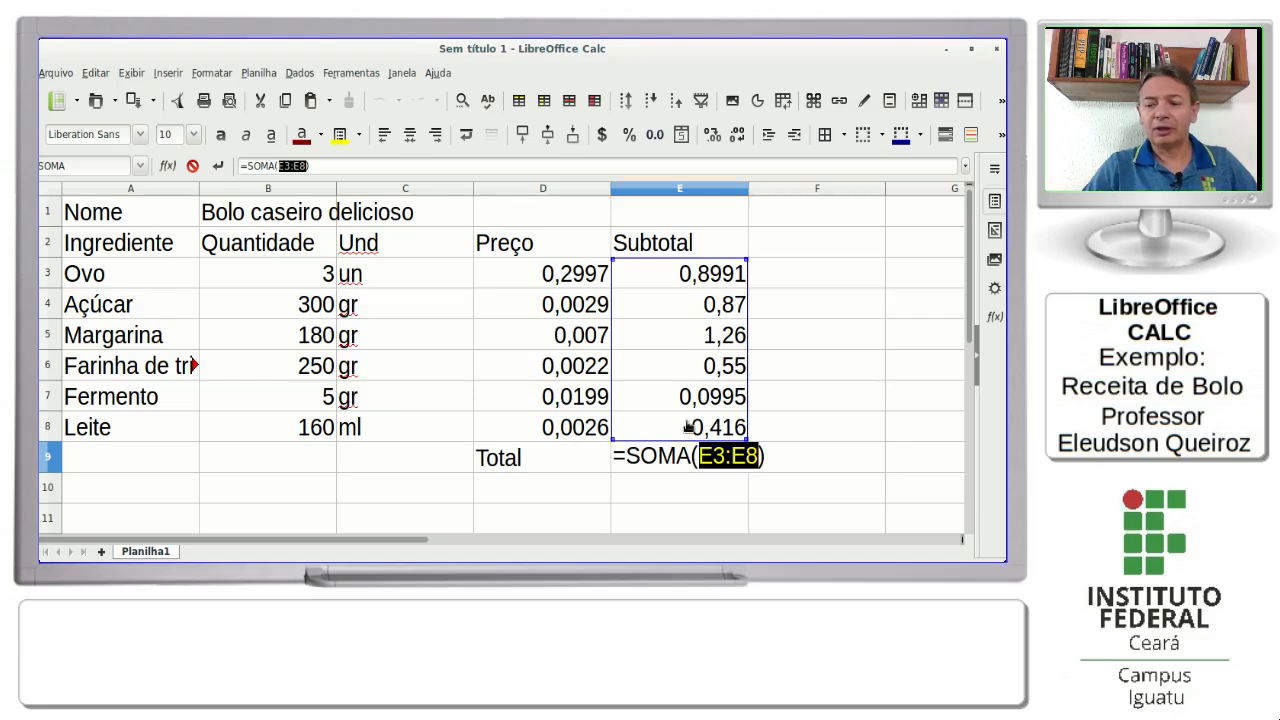
key("Return")
Examine E9's formula in the Function Wizard, look through the available function categories, and close the wizard without changes
left_click(691, 458)
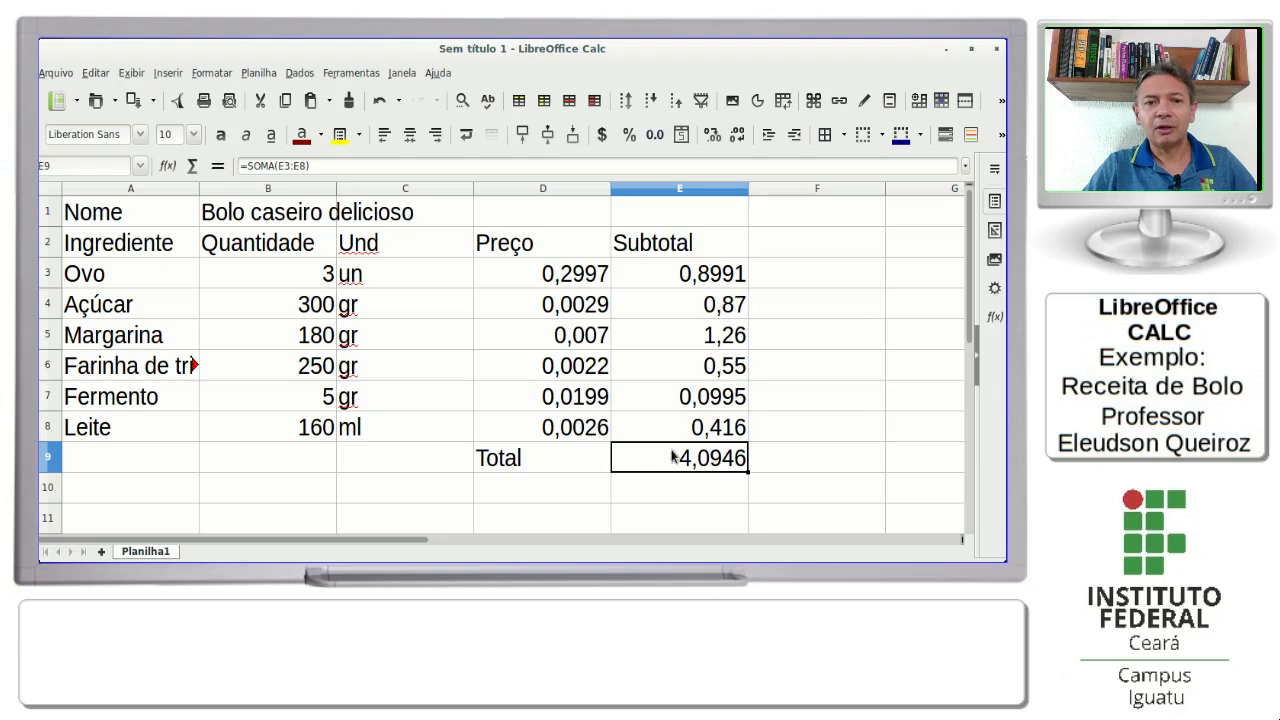
left_click(170, 167)
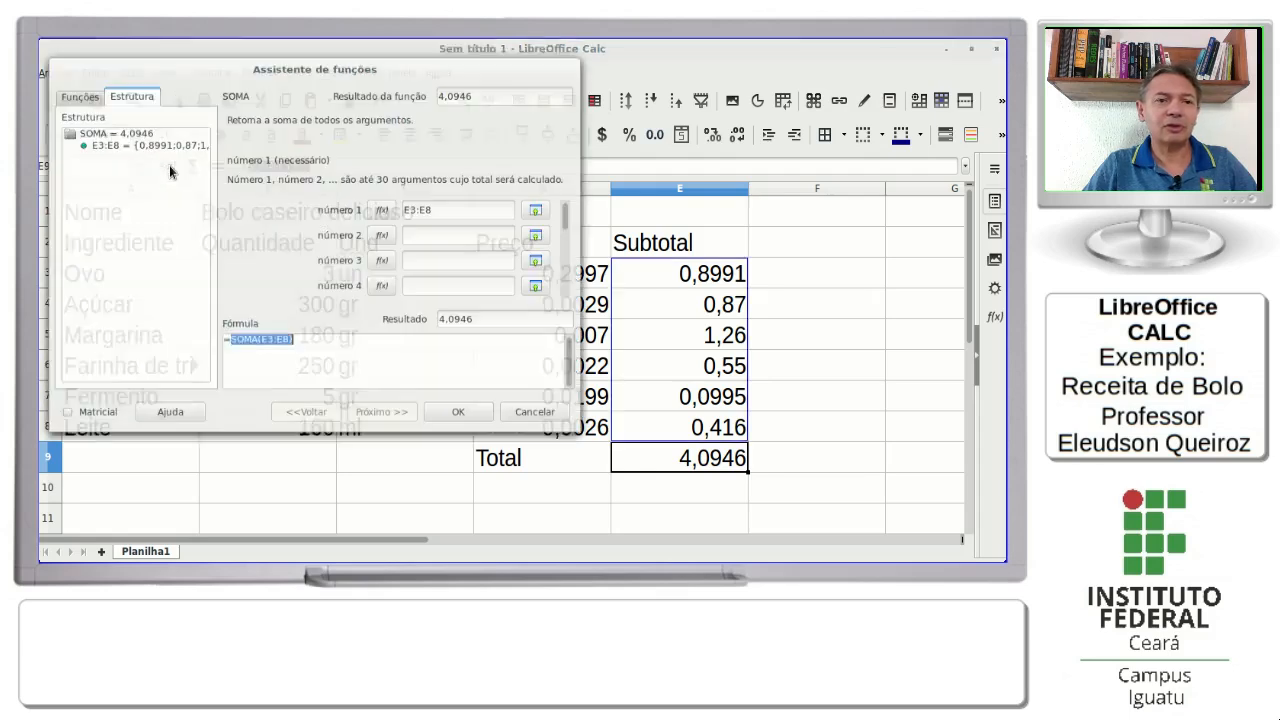
left_click(80, 80)
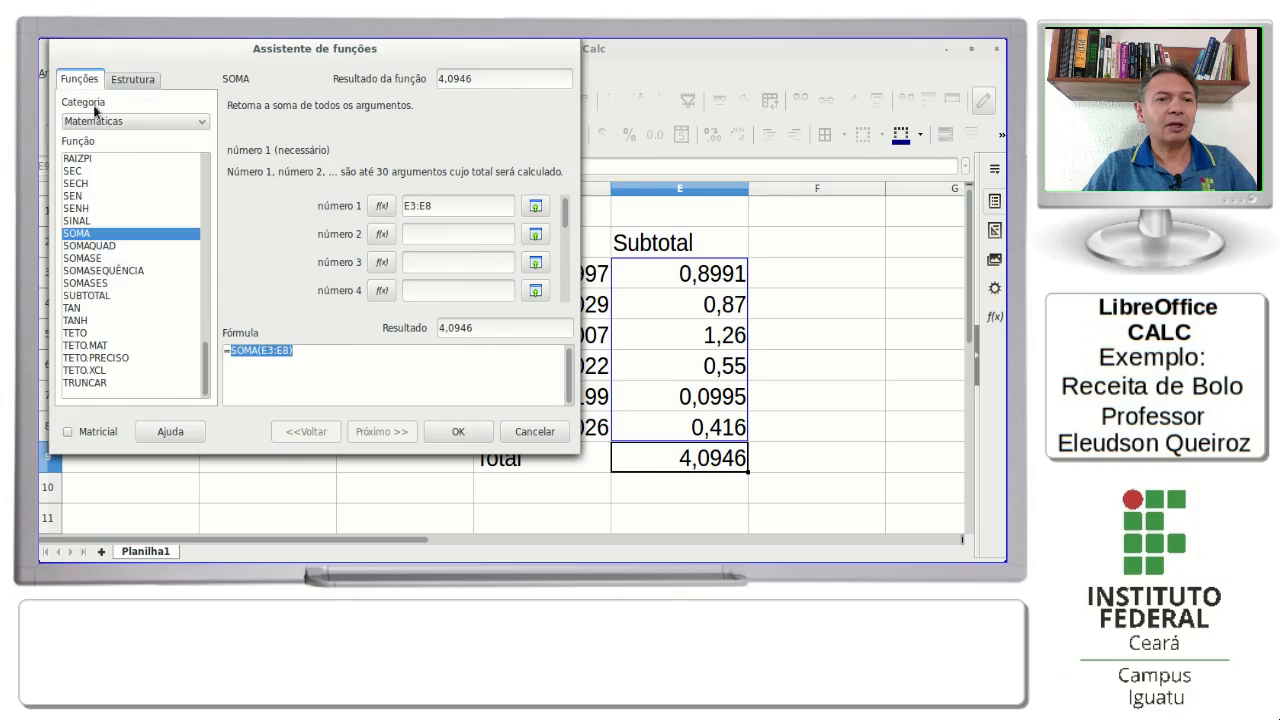
left_click(185, 119)
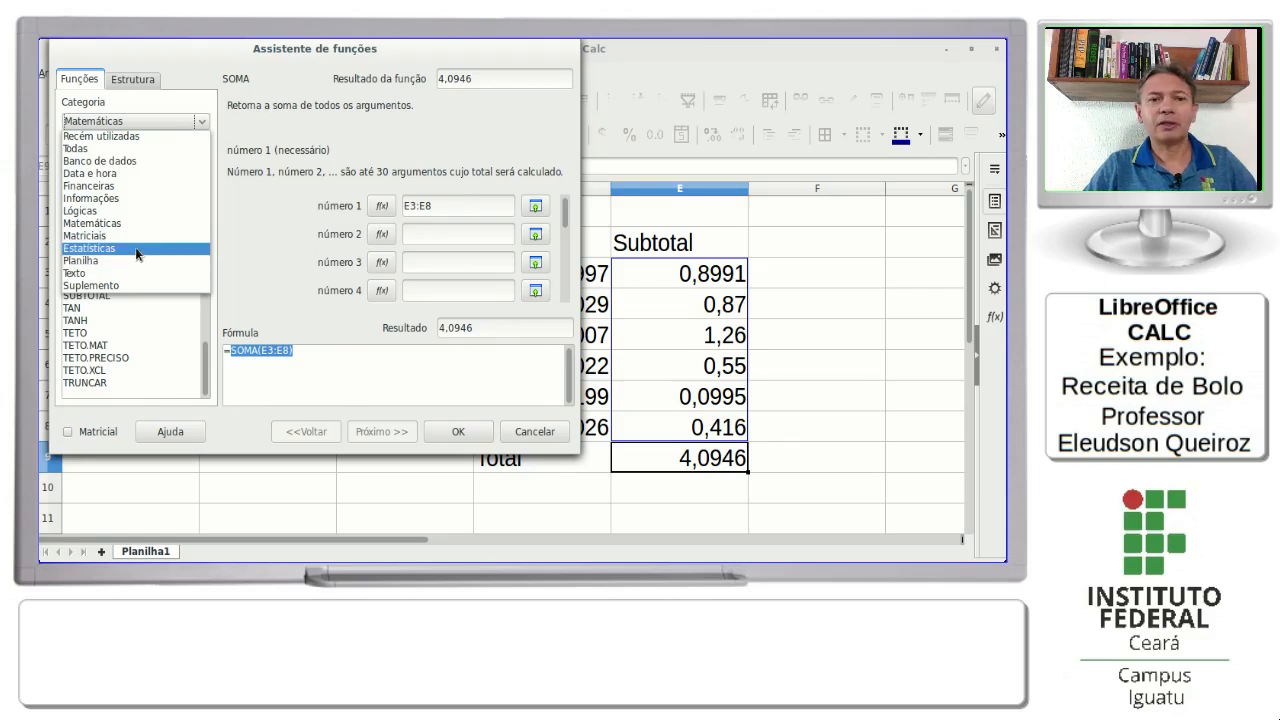
left_click(528, 437)
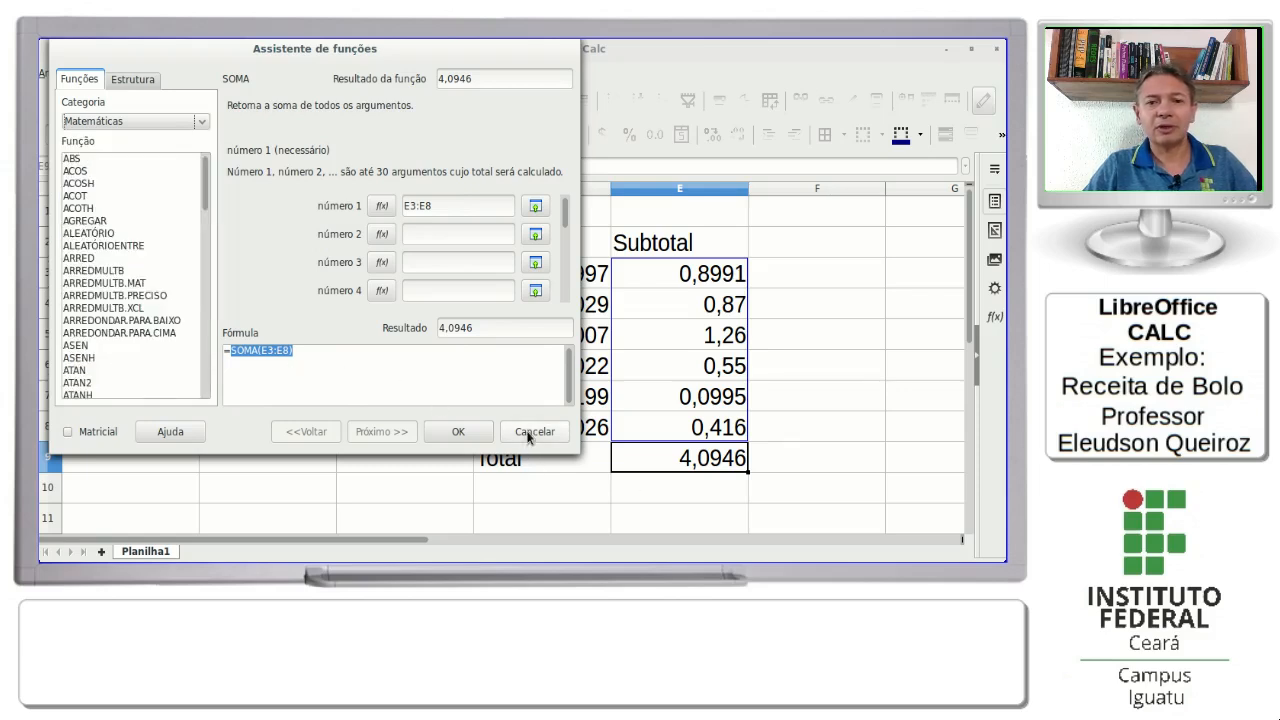
left_click(528, 434)
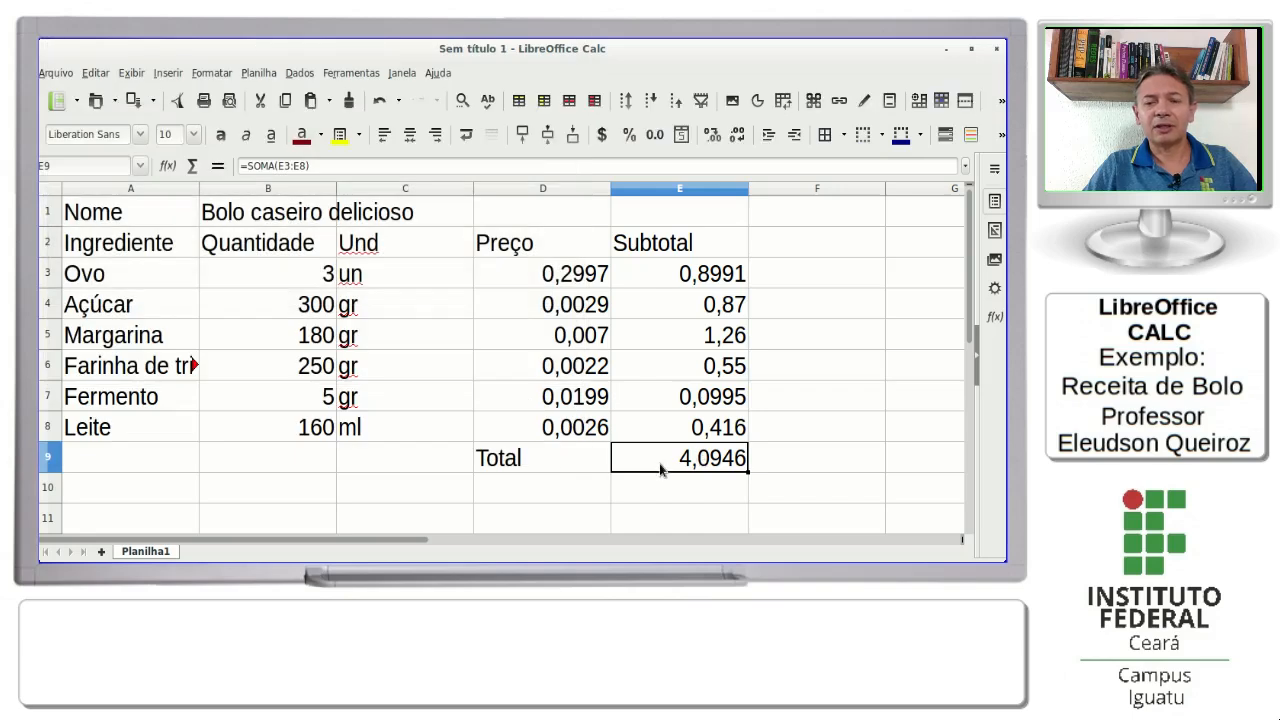